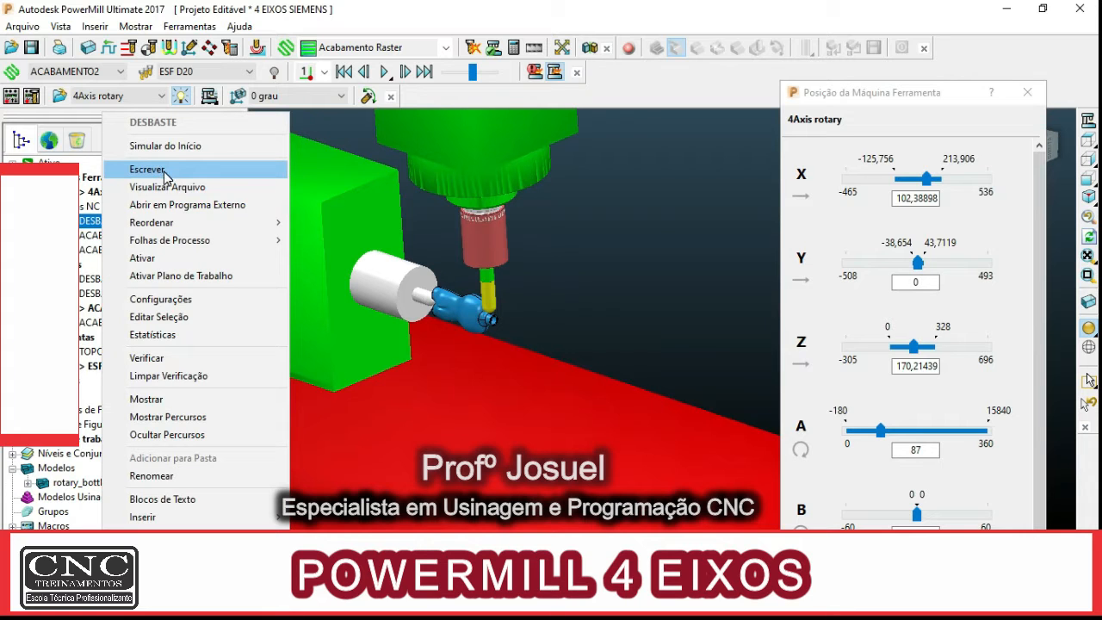
- Examine the rotary chuck, bottle part and ball-nose tool on the 4-axis machine from several angles
click(90, 236)
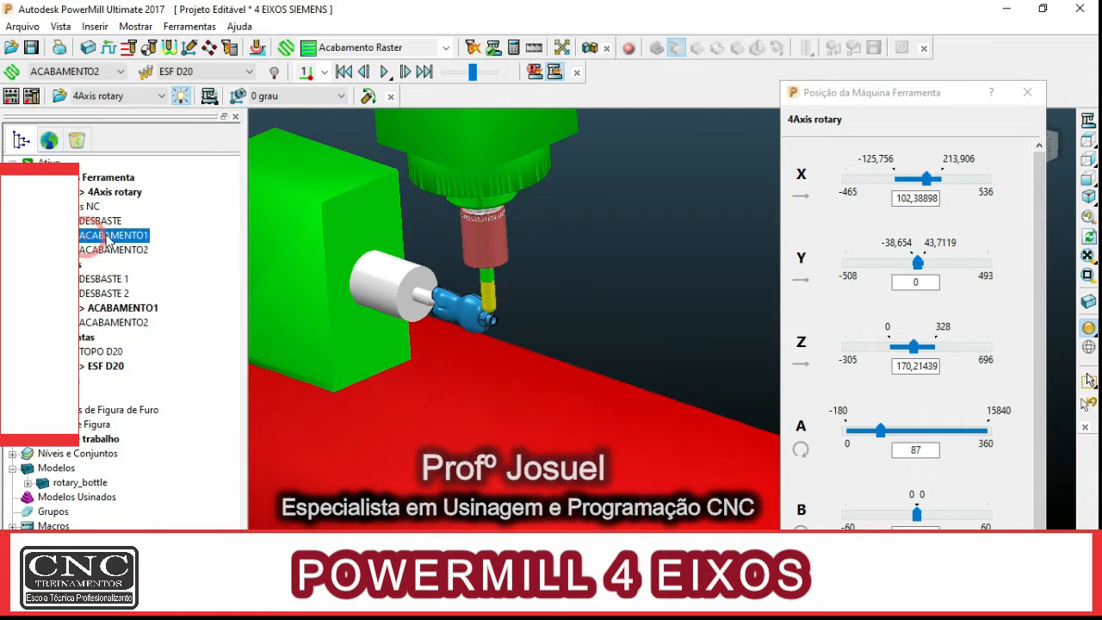
click(120, 250)
mouse_move(503, 315)
middle_down()
mouse_move(499, 333)
mouse_move(424, 305)
mouse_move(534, 301)
mouse_move(519, 311)
middle_up()
scroll(505, 301, down, 4)
scroll(465, 301, up, 5)
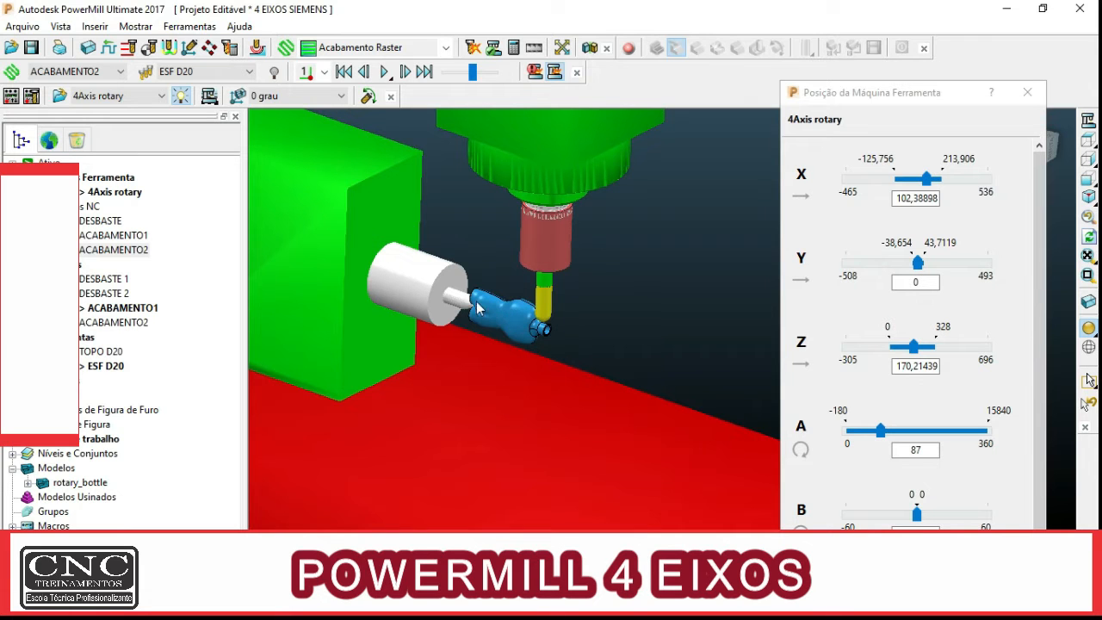
middle_drag(622, 358, 531, 328)
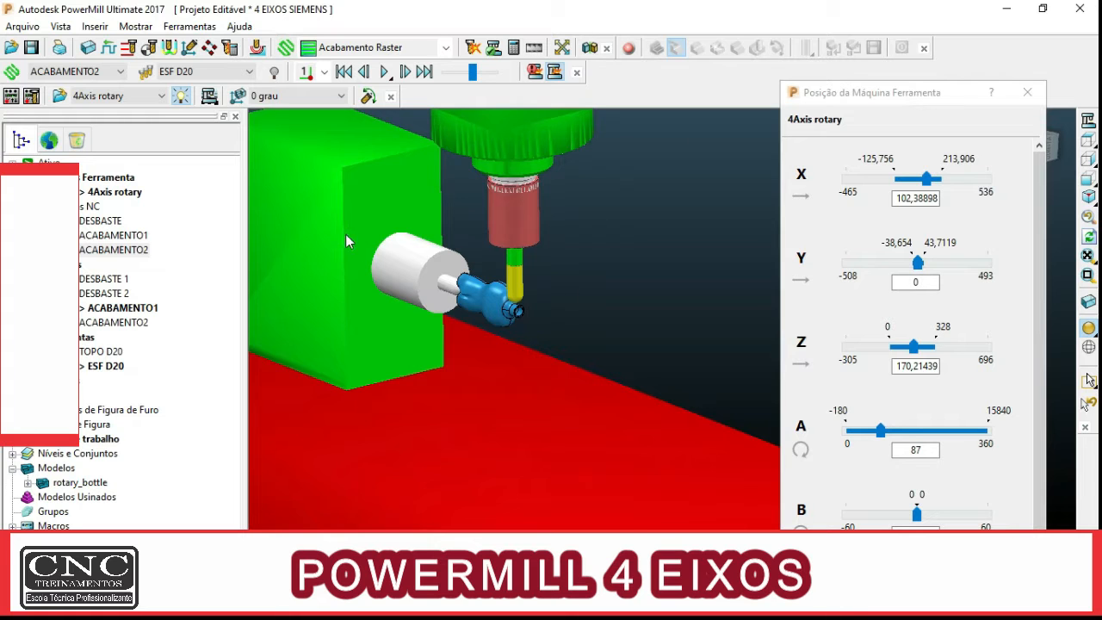
scroll(346, 242, down, 5)
scroll(441, 328, up, 4)
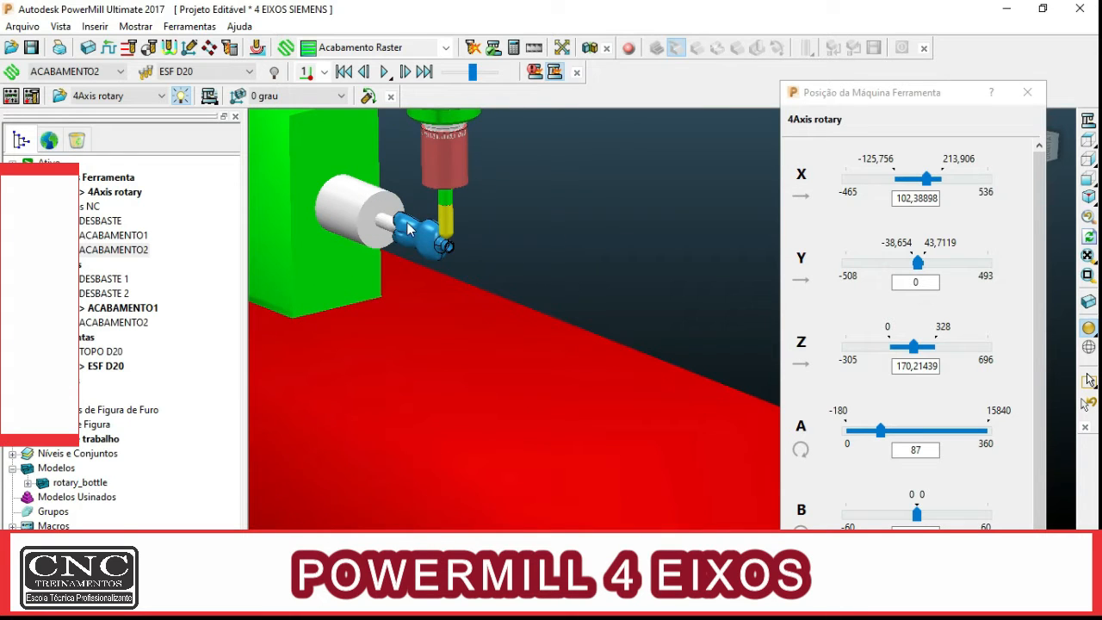
mouse_move(379, 228)
middle_down()
mouse_move(400, 234)
mouse_move(375, 234)
middle_up()
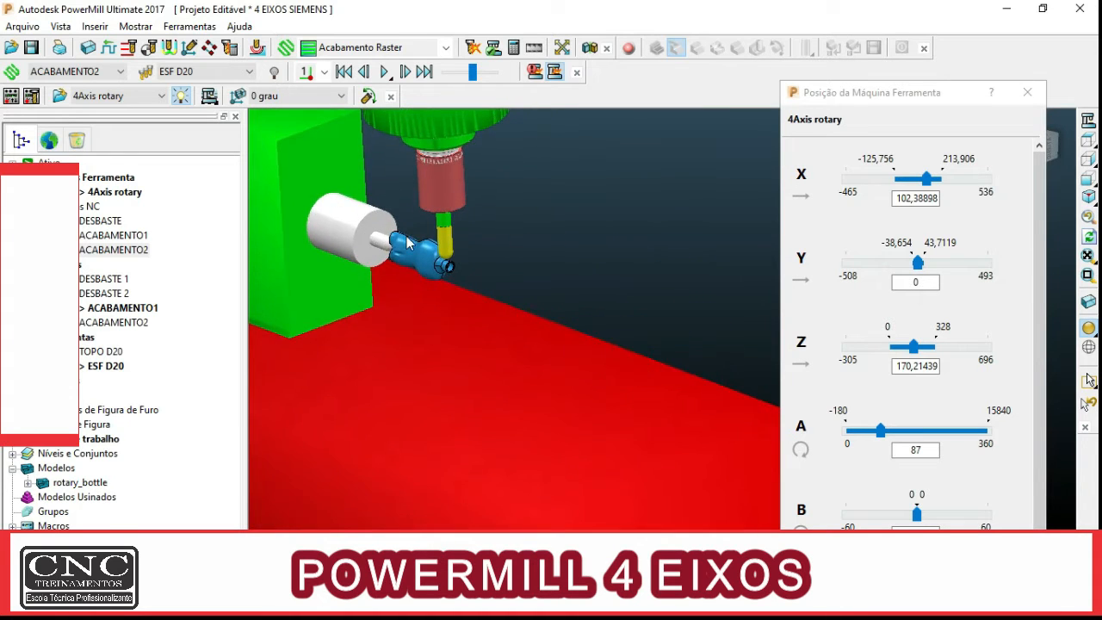
scroll(416, 243, up, 5)
scroll(448, 297, down, 5)
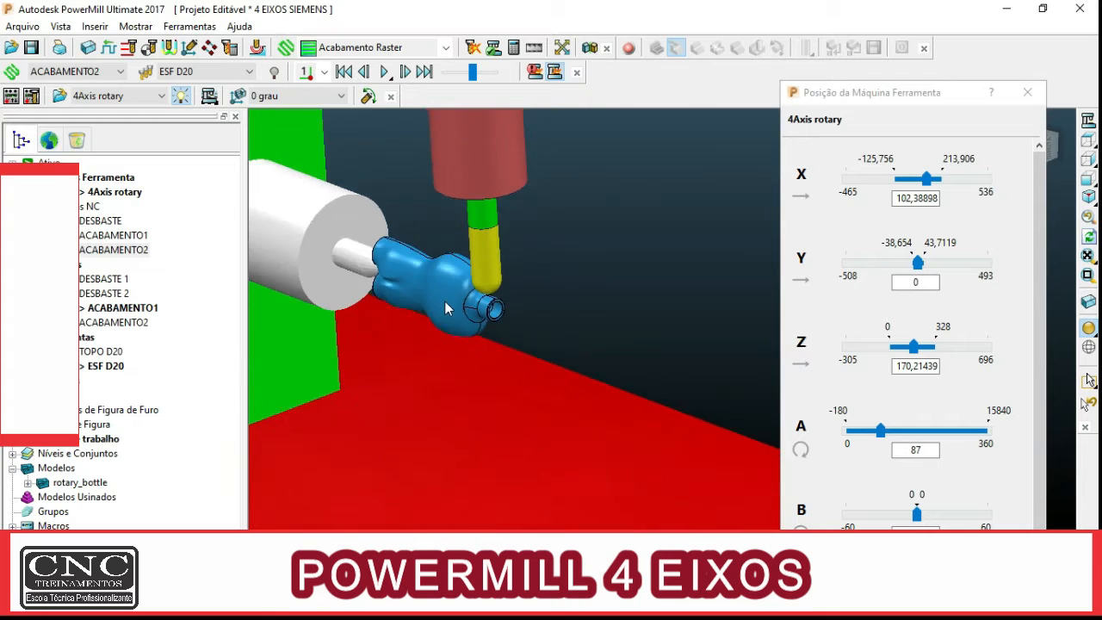
scroll(465, 289, up, 4)
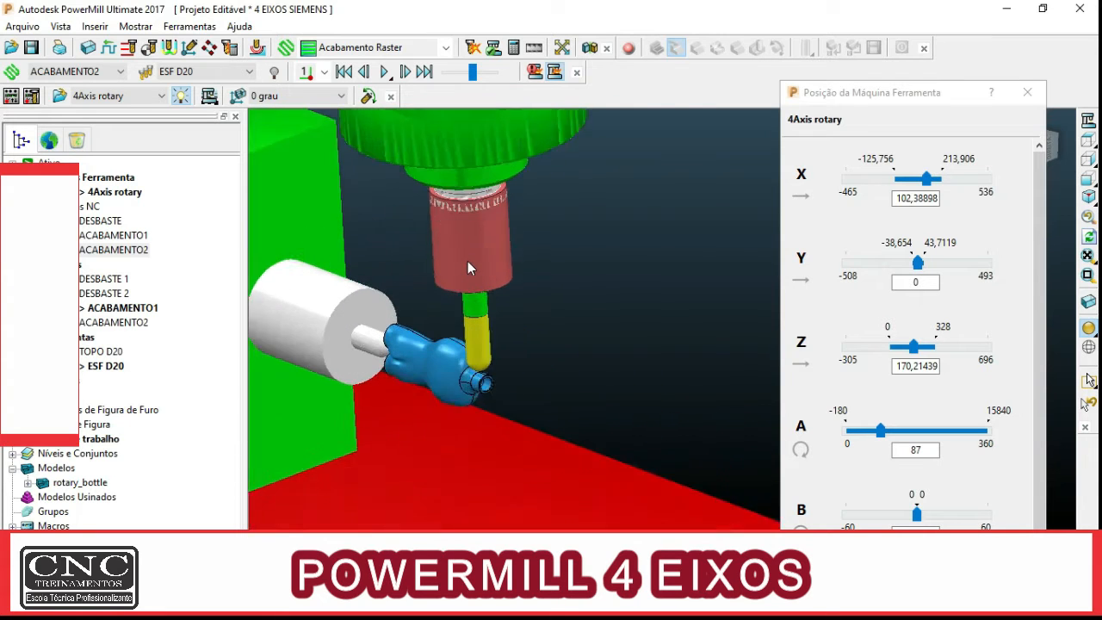
scroll(444, 360, down, 5)
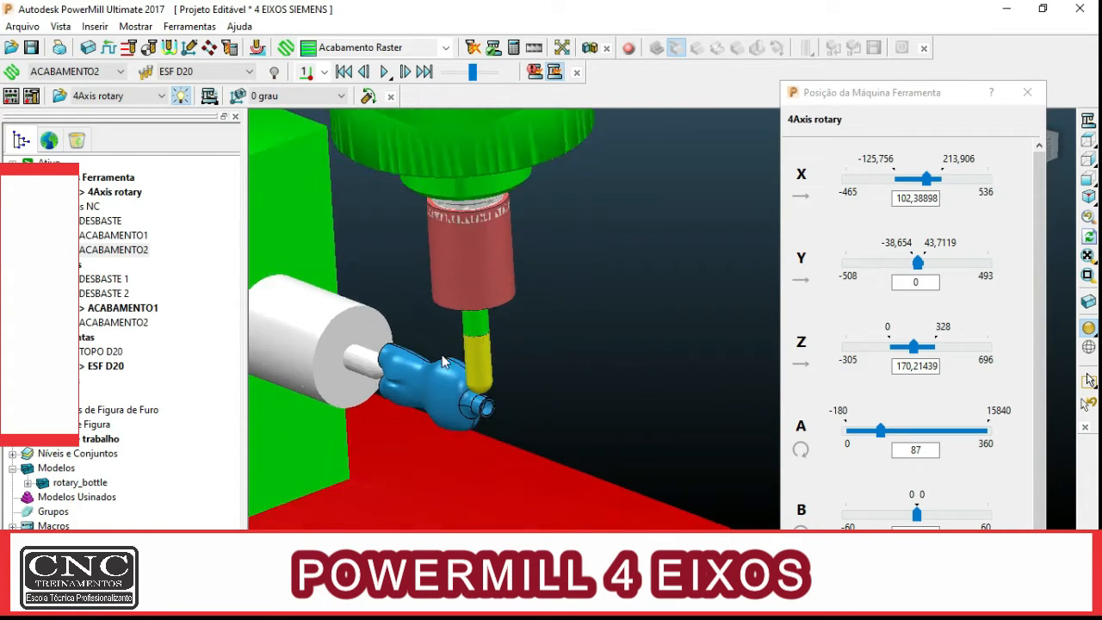
middle_drag(477, 361, 519, 339)
scroll(461, 369, up, 2)
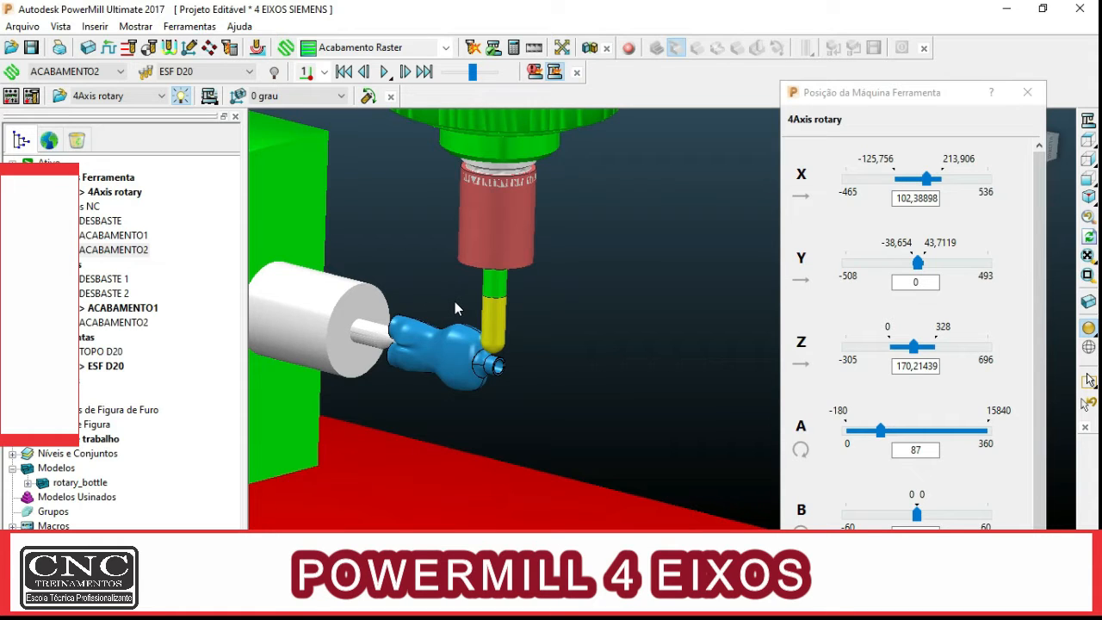
scroll(454, 301, down, 1)
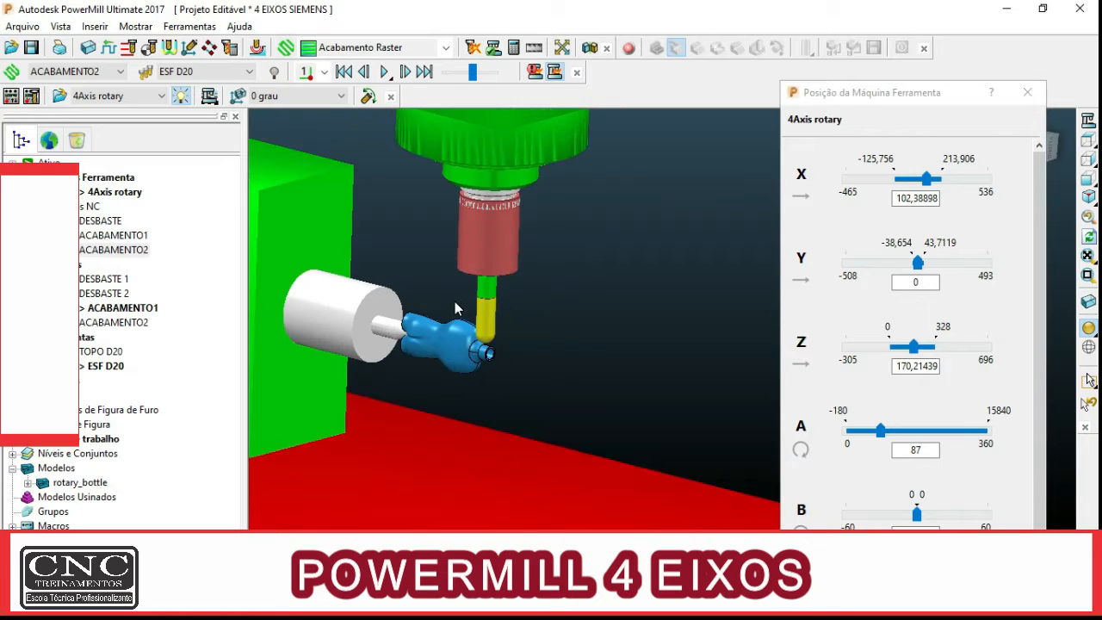
scroll(455, 301, down, 1)
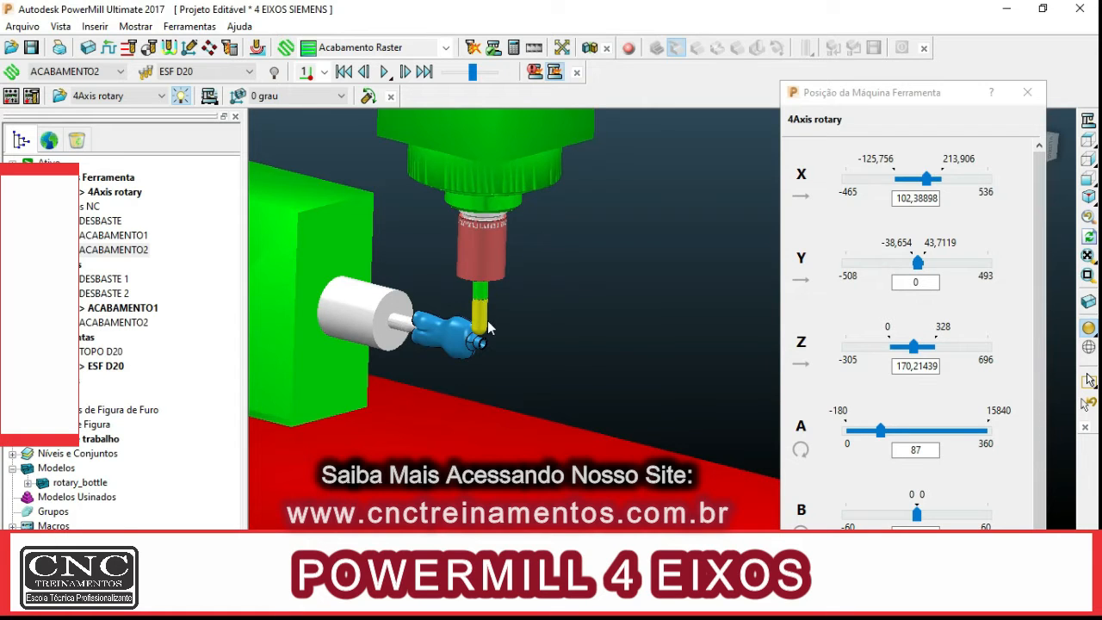
middle_drag(498, 321, 472, 323)
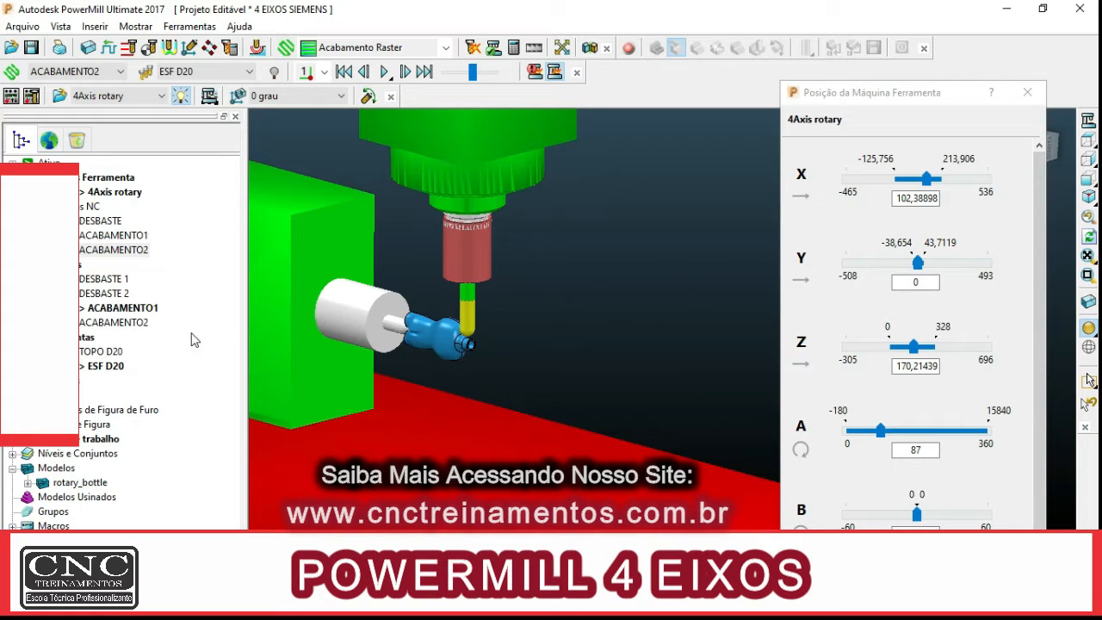
- Display the ACABAMENTO1 toolpath on the bottle and load it for simulation from the start
right_click(125, 309)
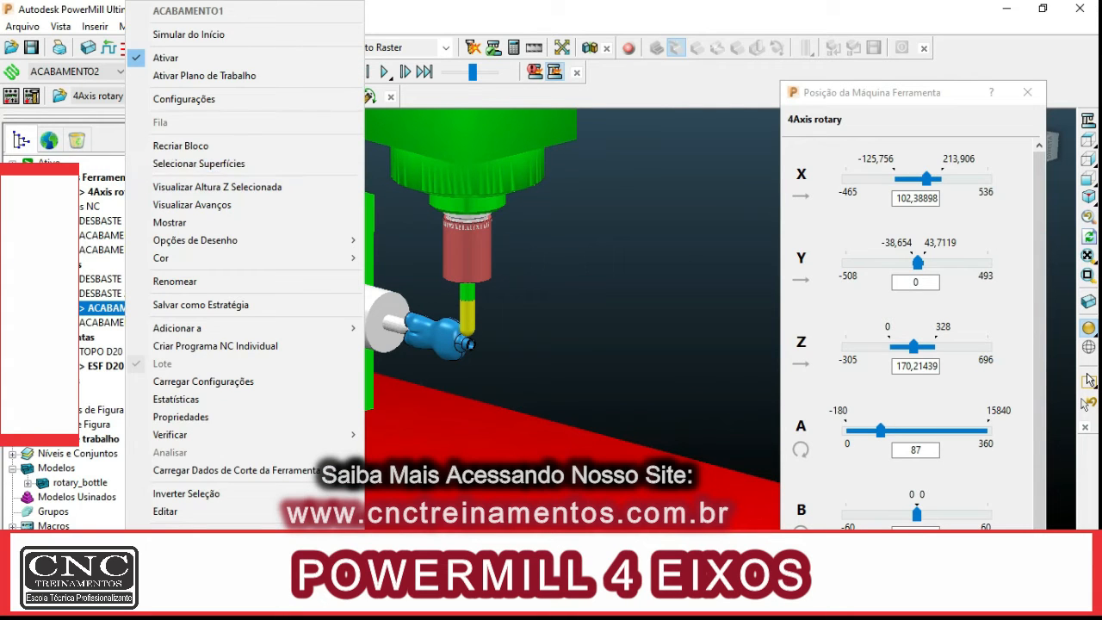
click(45, 308)
right_click(88, 312)
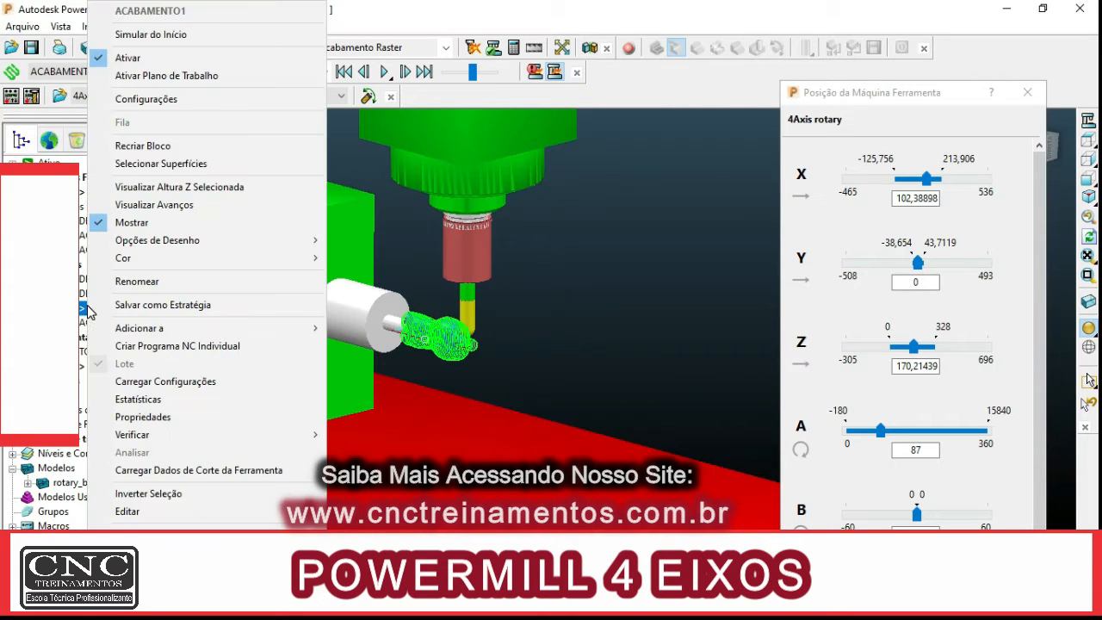
click(204, 39)
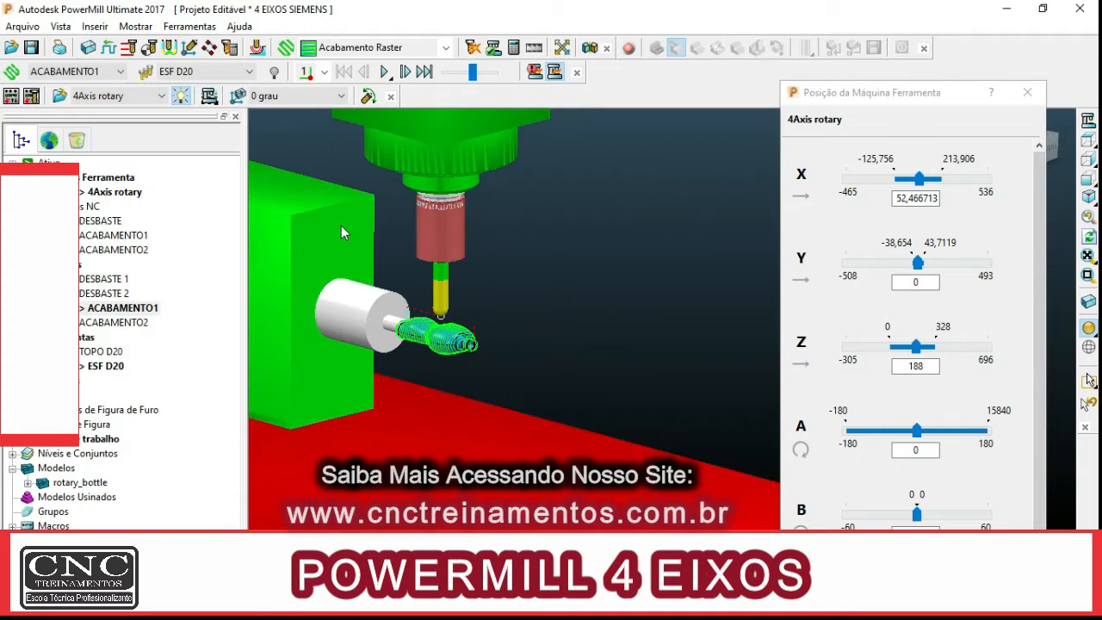
- Play the ACABAMENTO1 machine simulation at reduced speed, raise the machine position dialog, and pause playback
scroll(426, 325, up, 2)
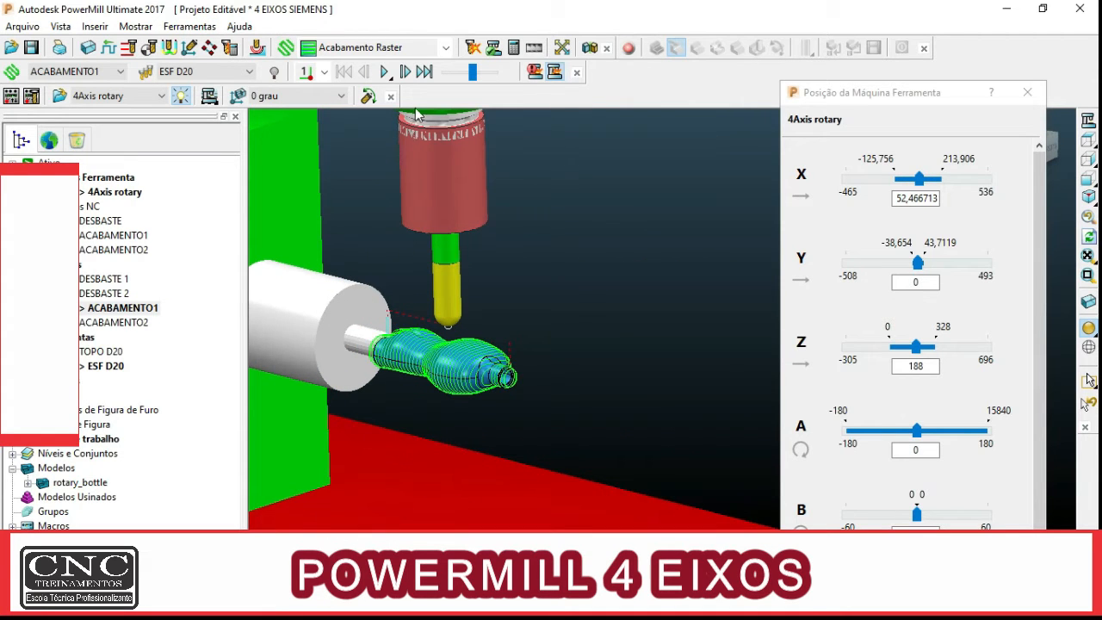
click(385, 73)
drag(472, 74, 451, 75)
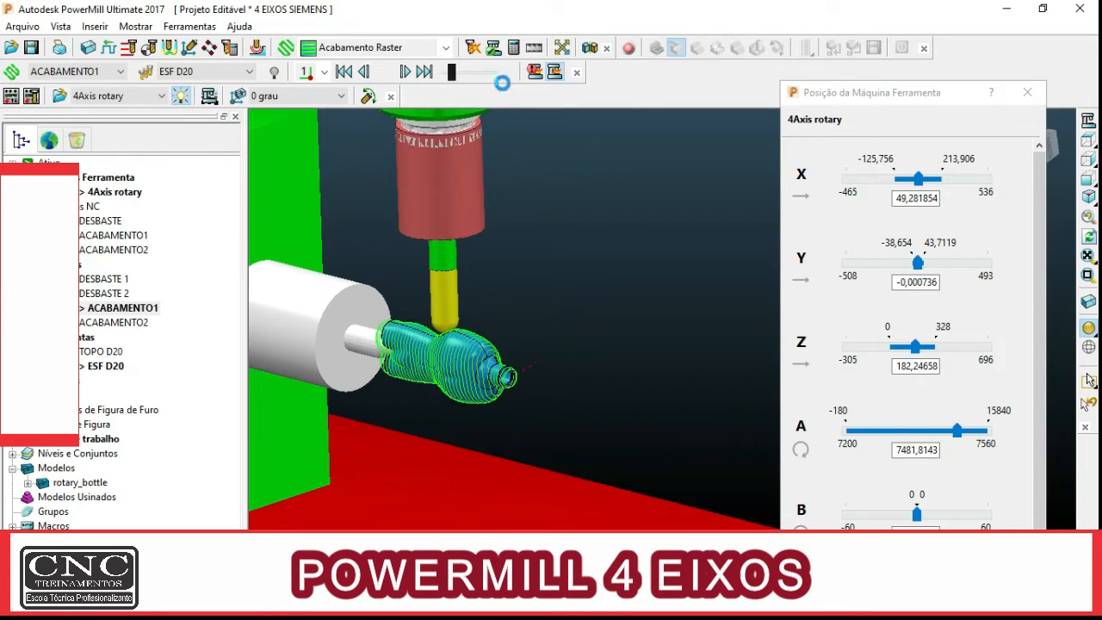
drag(872, 93, 863, 73)
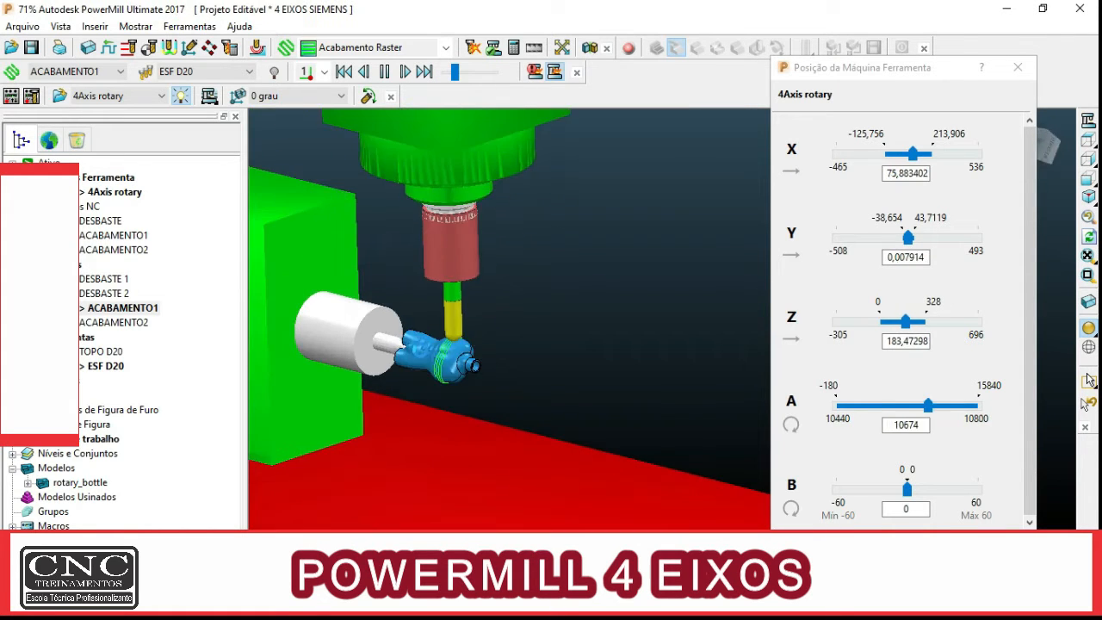
click(384, 72)
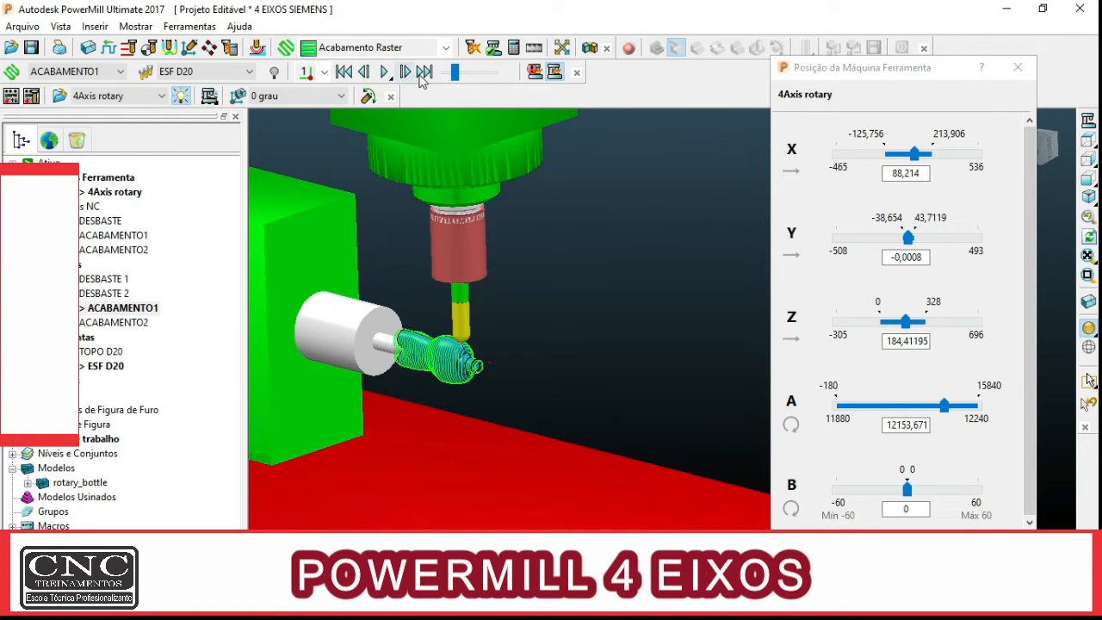
- Slow the simulation speed further and replay the ACABAMENTO1 toolpath from its start
click(456, 74)
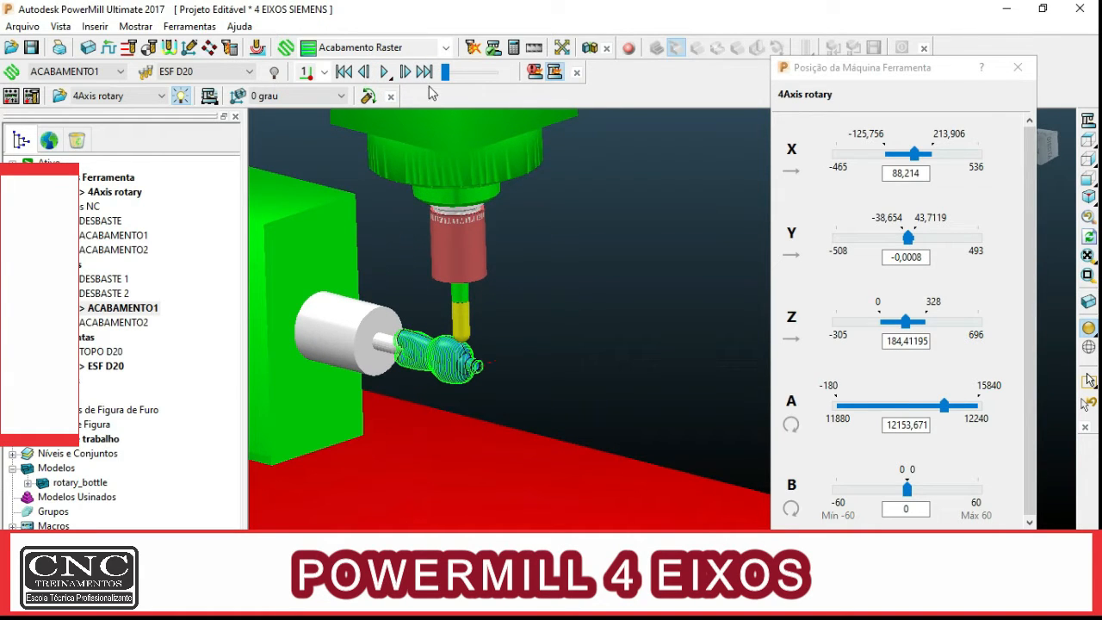
click(447, 72)
right_click(144, 308)
click(216, 55)
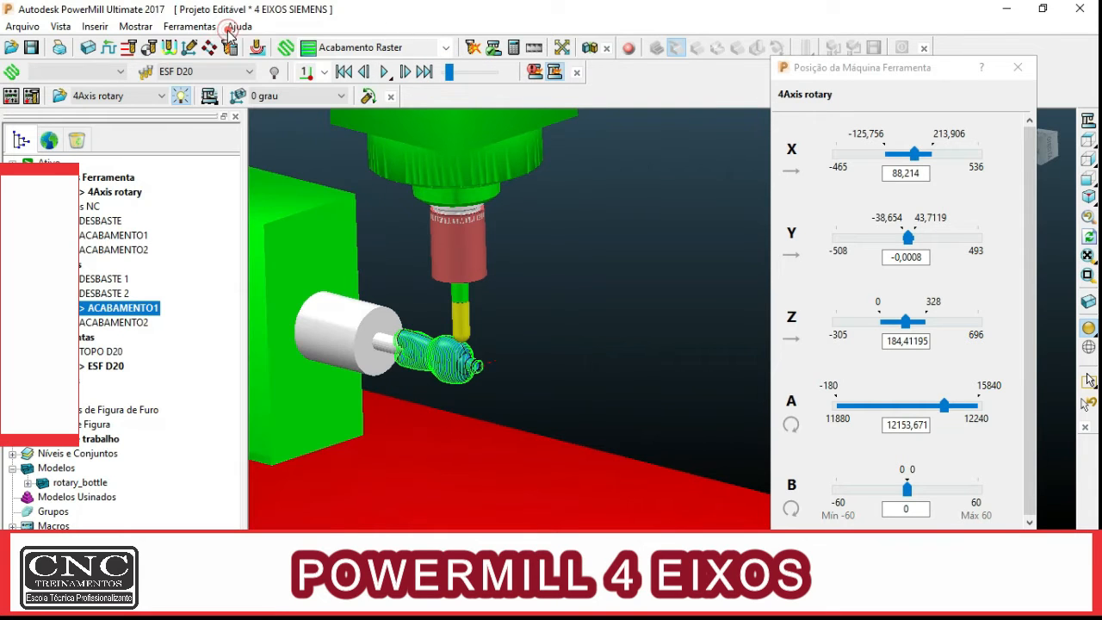
click(384, 73)
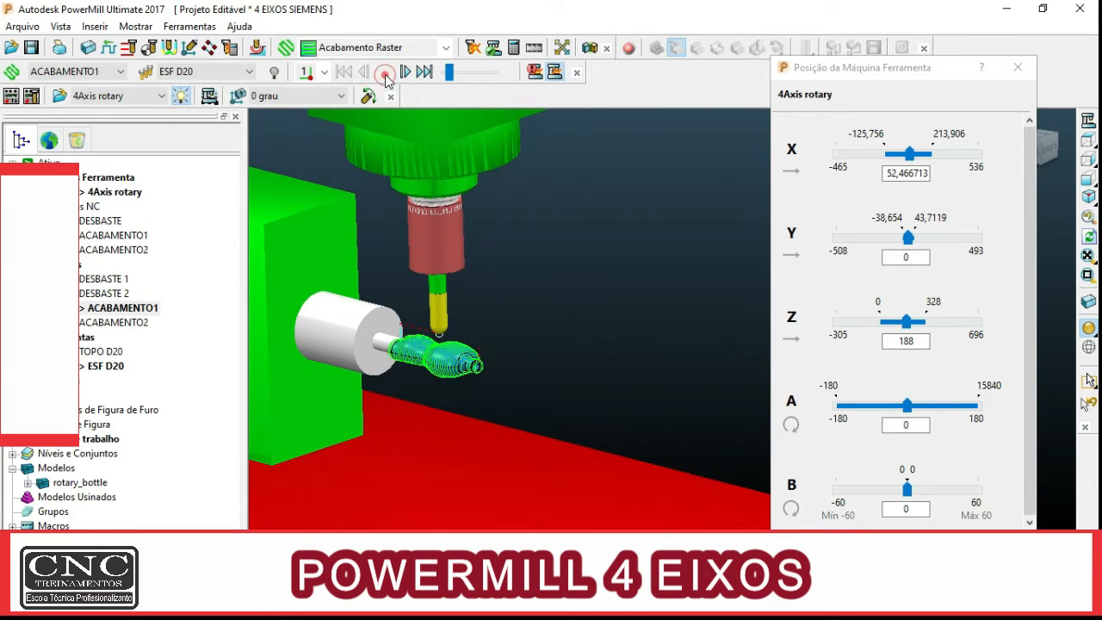
click(398, 72)
- Follow the tool along the rotating bottle to the end of ACABAMENTO1, speeding up the running simulation
scroll(420, 352, up, 5)
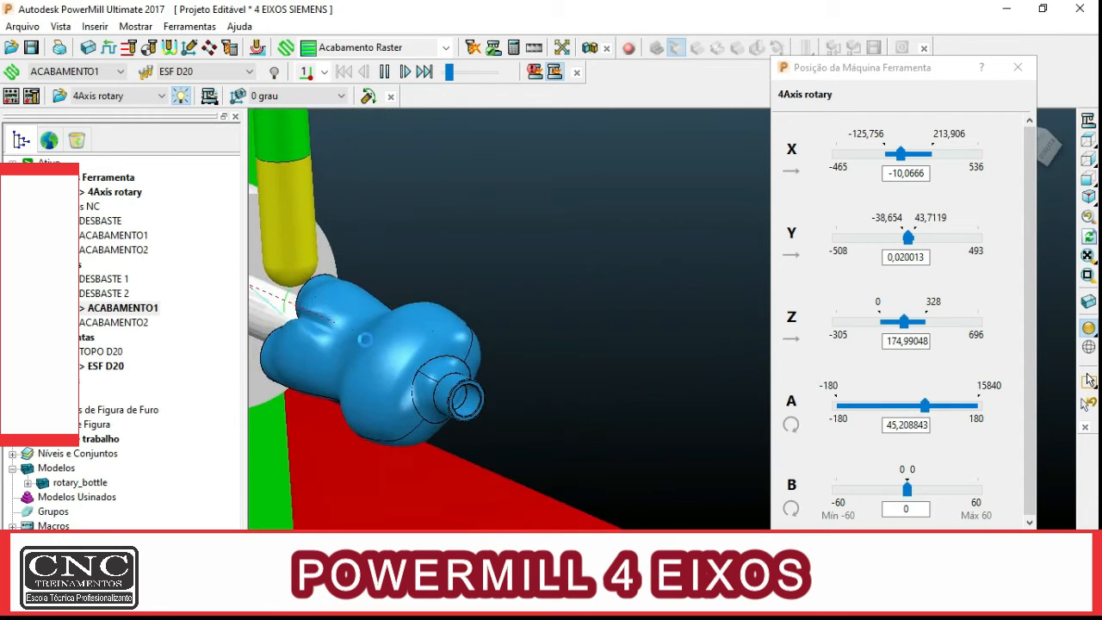
scroll(333, 331, down, 5)
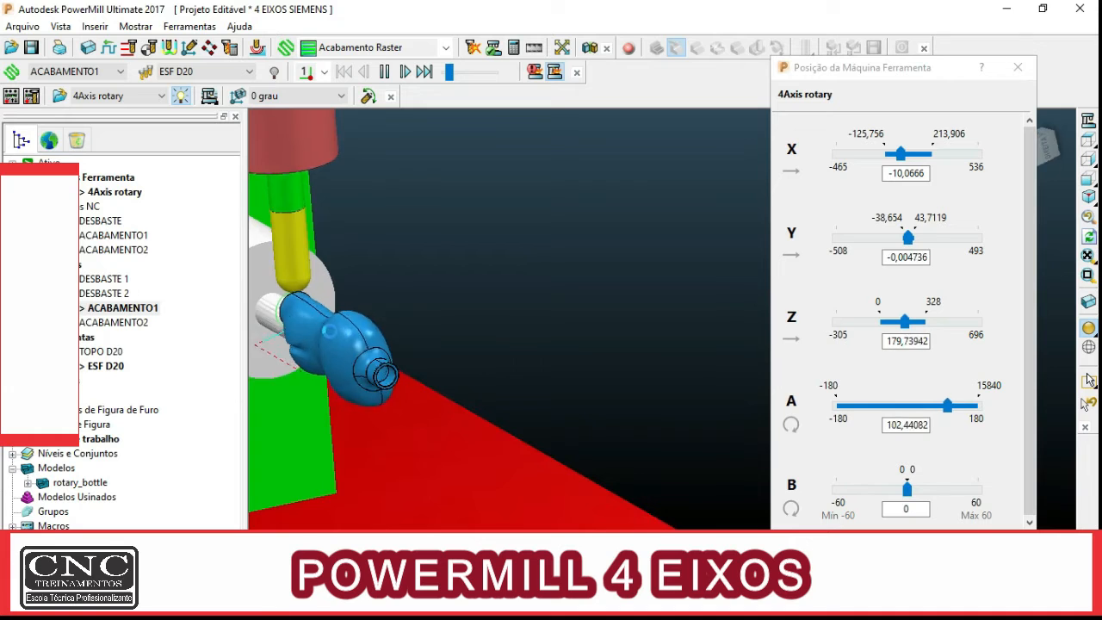
scroll(394, 324, up, 2)
scroll(386, 336, down, 1)
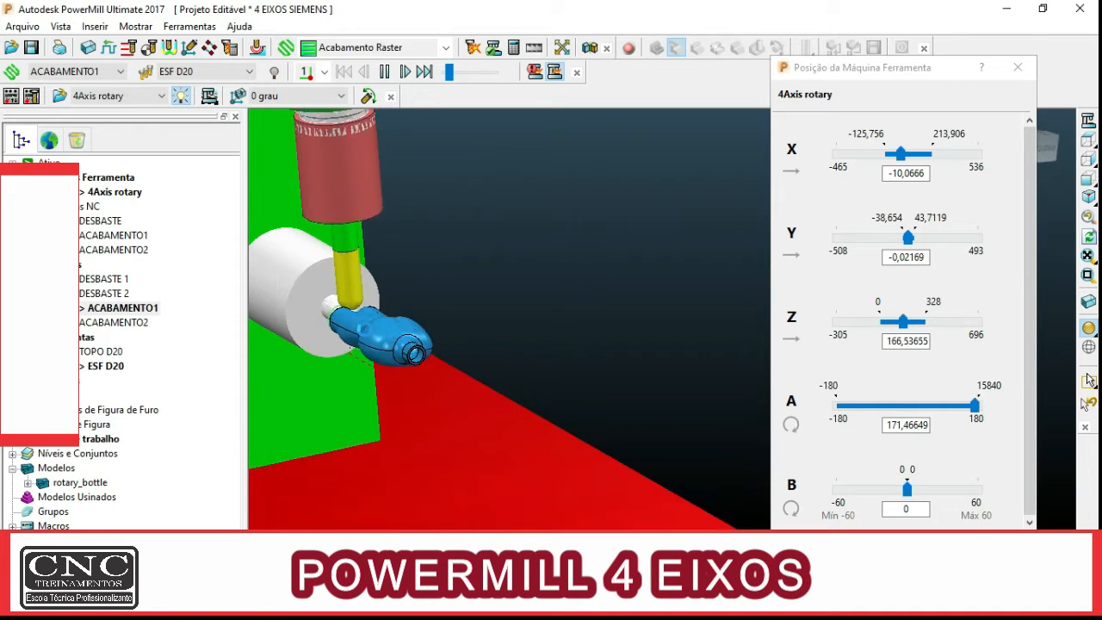
middle_drag(387, 337, 420, 318)
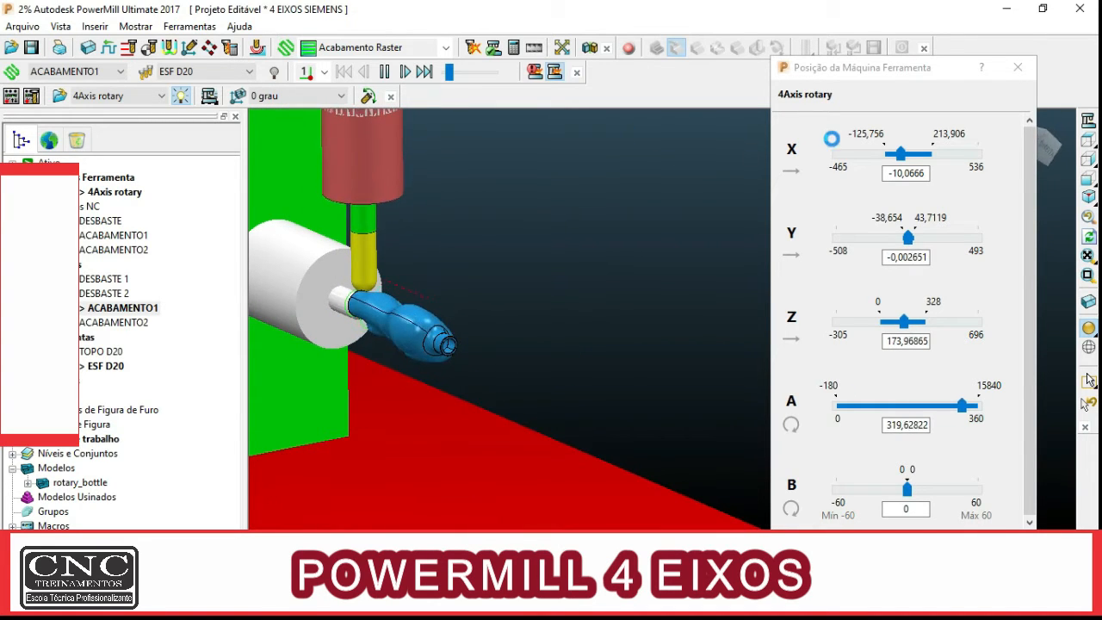
drag(448, 74, 467, 75)
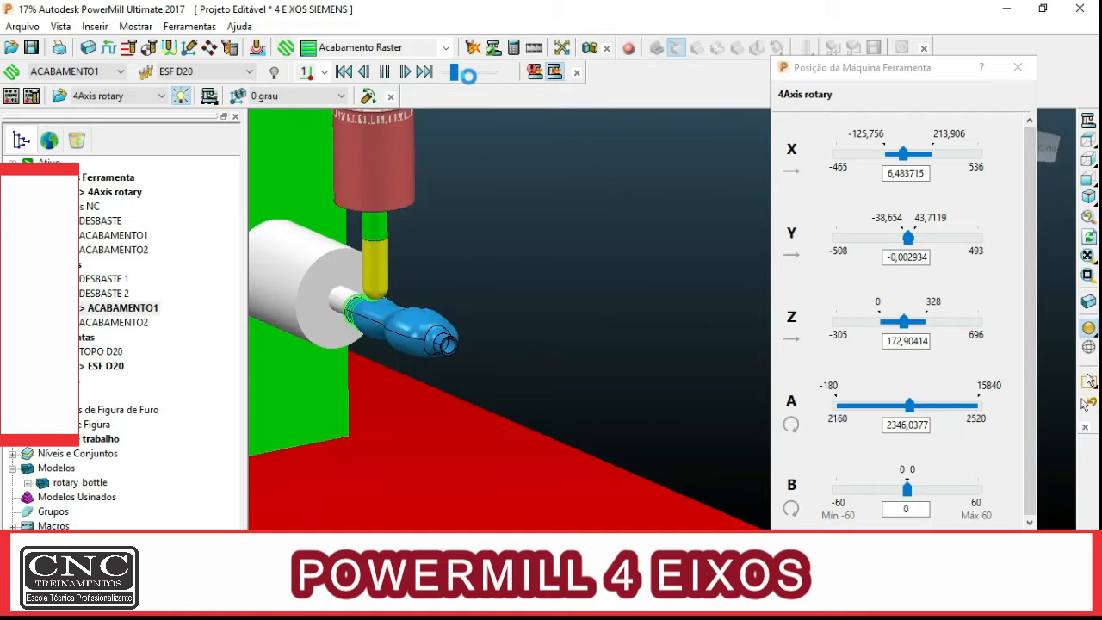
drag(455, 75, 468, 79)
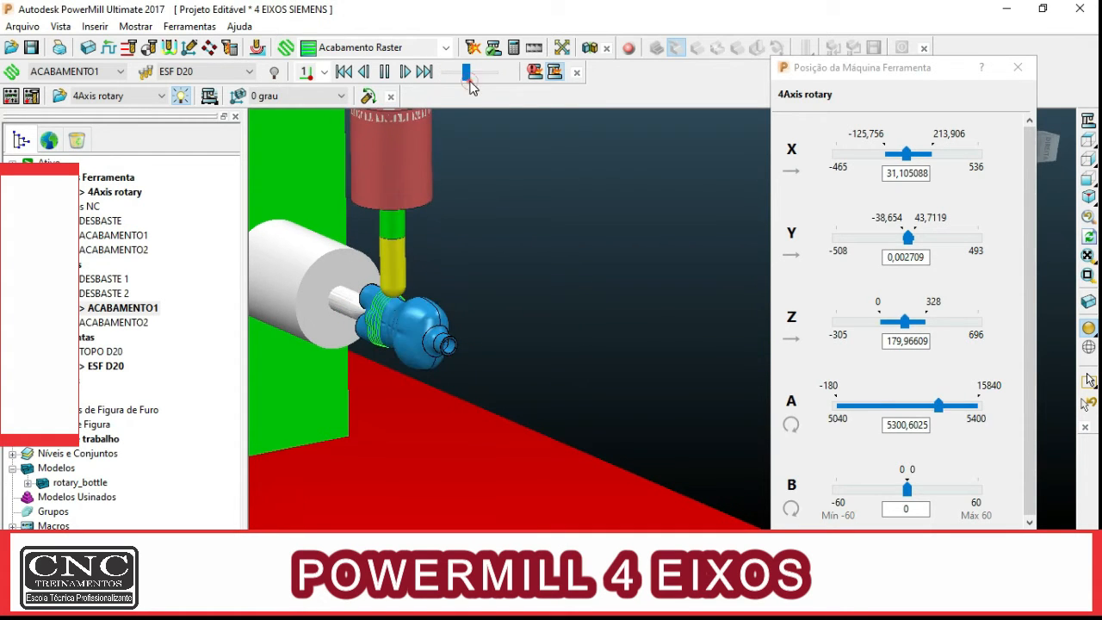
drag(466, 73, 459, 73)
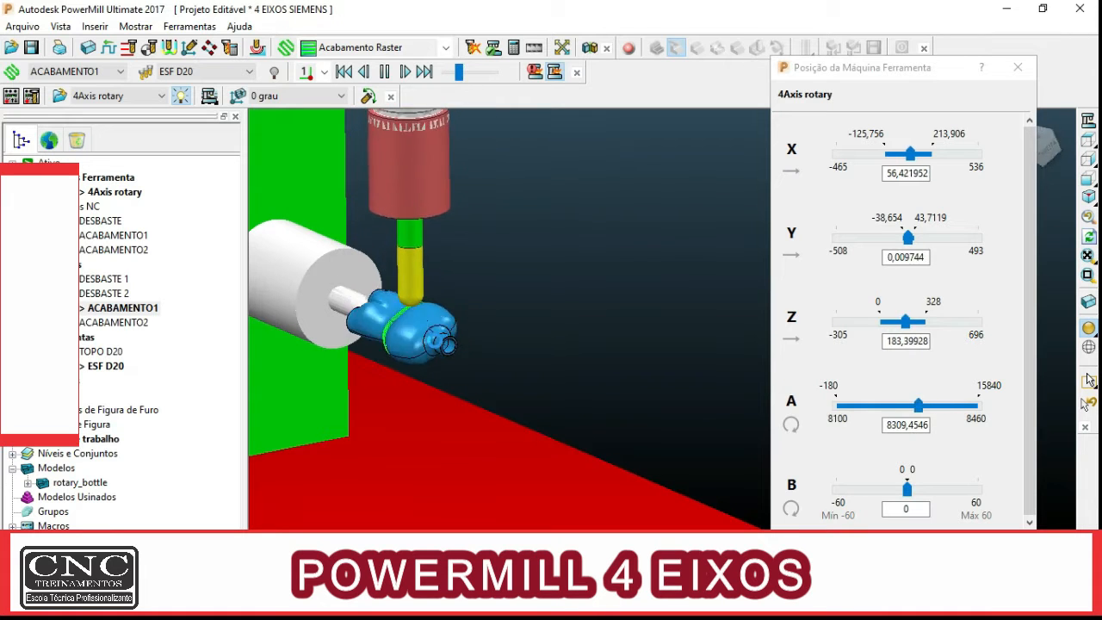
scroll(435, 341, down, 3)
middle_drag(438, 341, 551, 315)
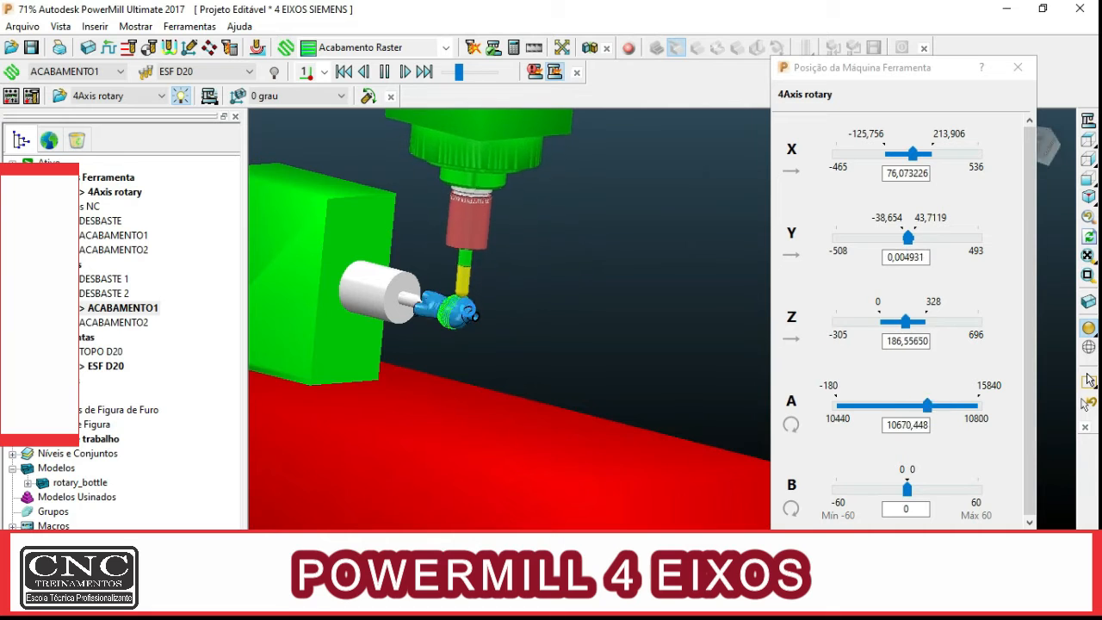
scroll(491, 322, up, 3)
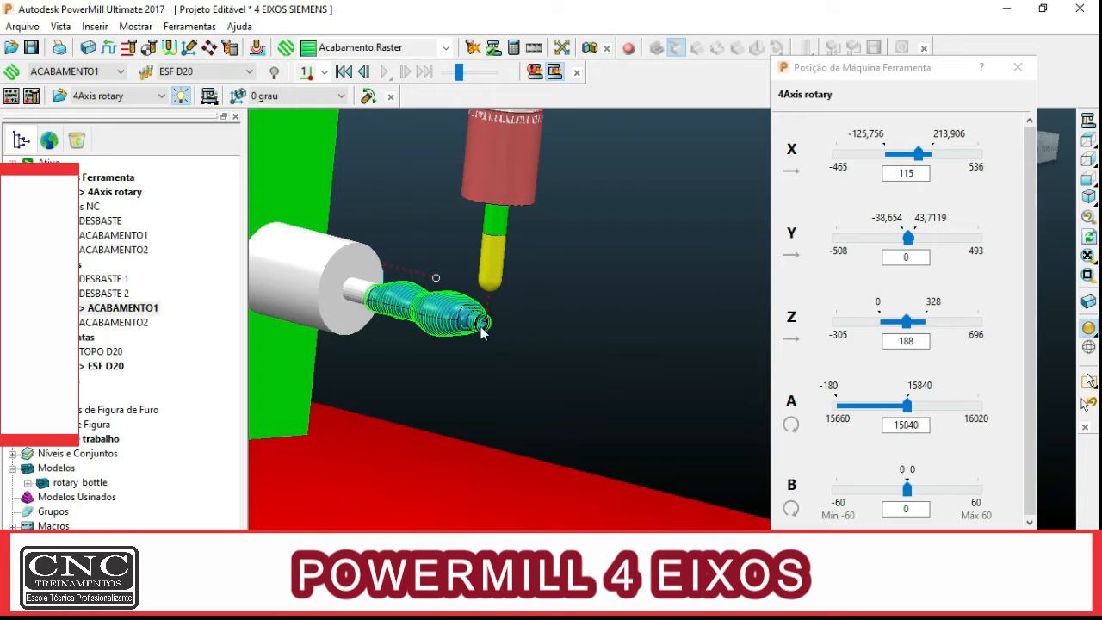
- Activate the ACABAMENTO2 toolpath and load it for simulation from the start
right_click(111, 329)
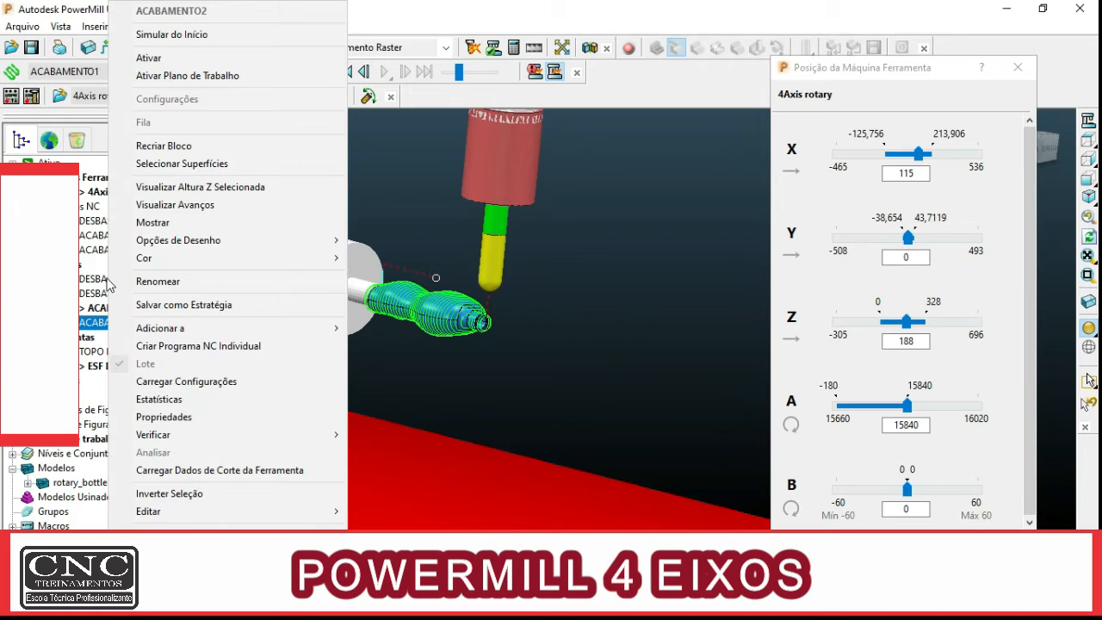
click(204, 57)
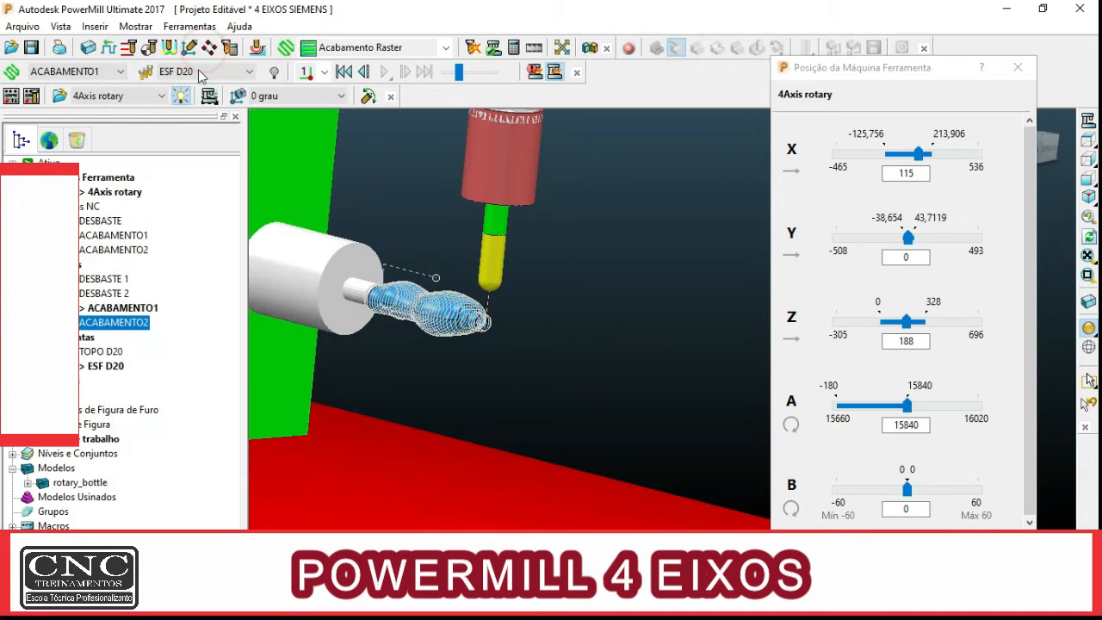
right_click(133, 325)
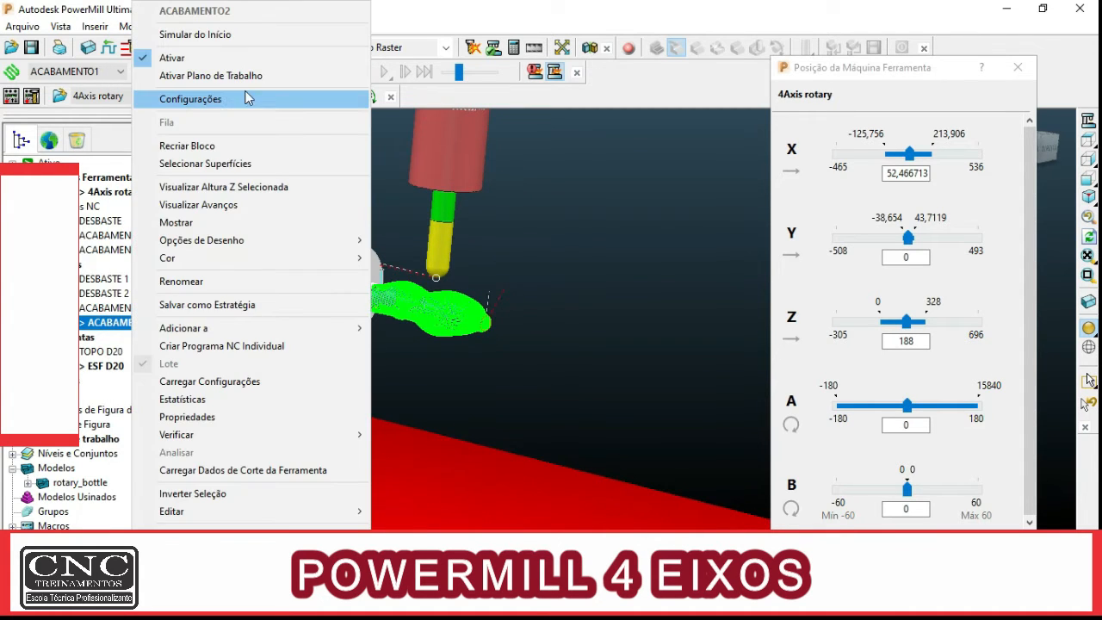
click(262, 41)
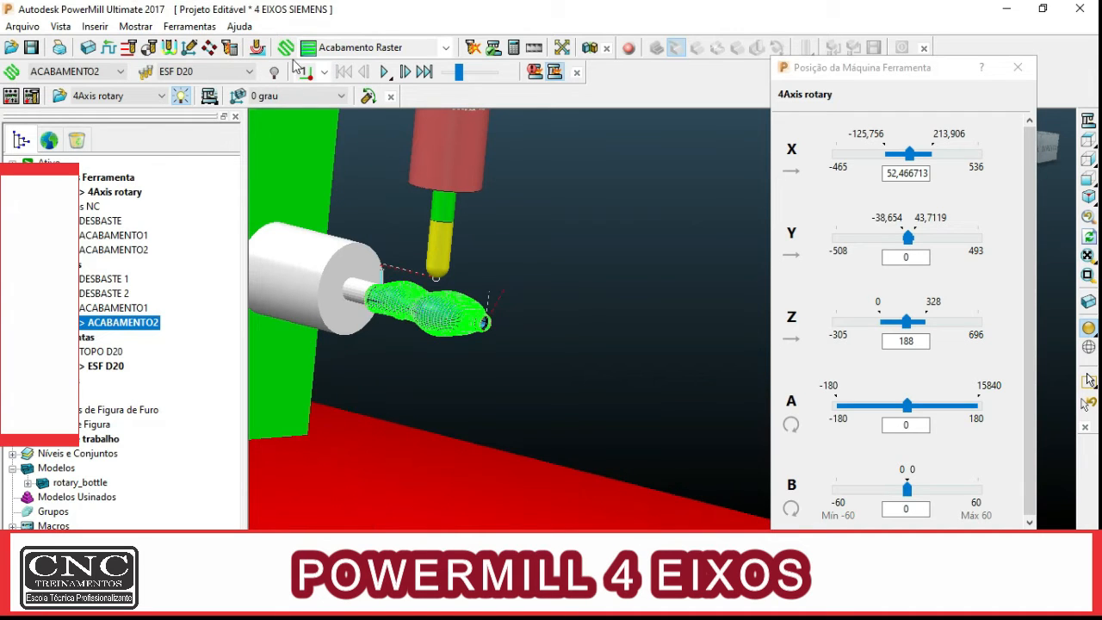
- Reload the ACABAMENTO2 machine simulation from its start and play it at a slower speed
click(384, 72)
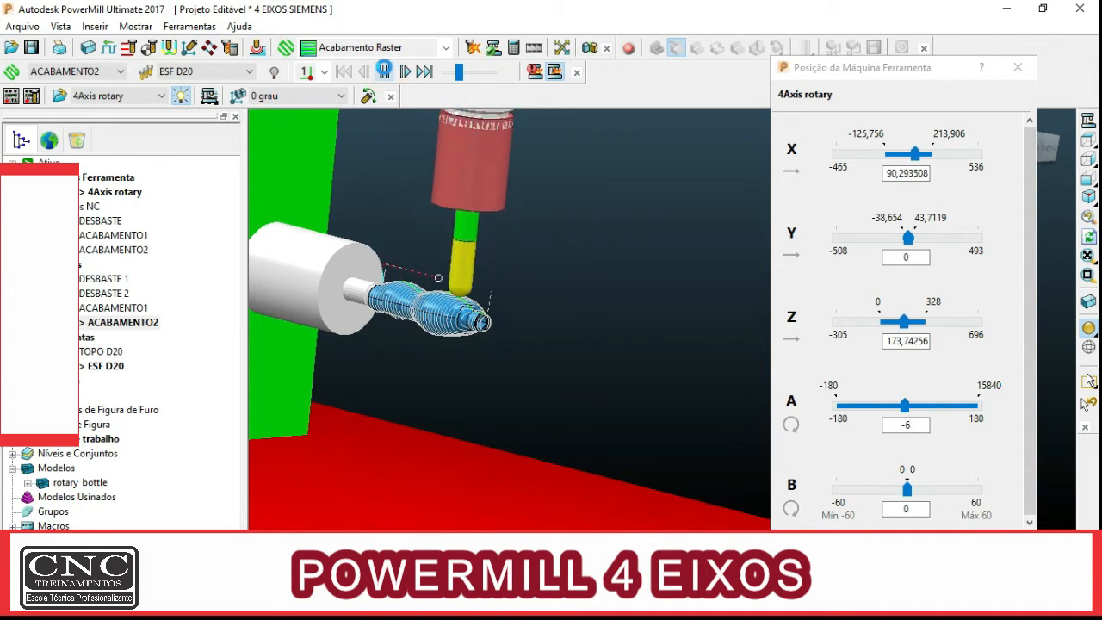
click(64, 322)
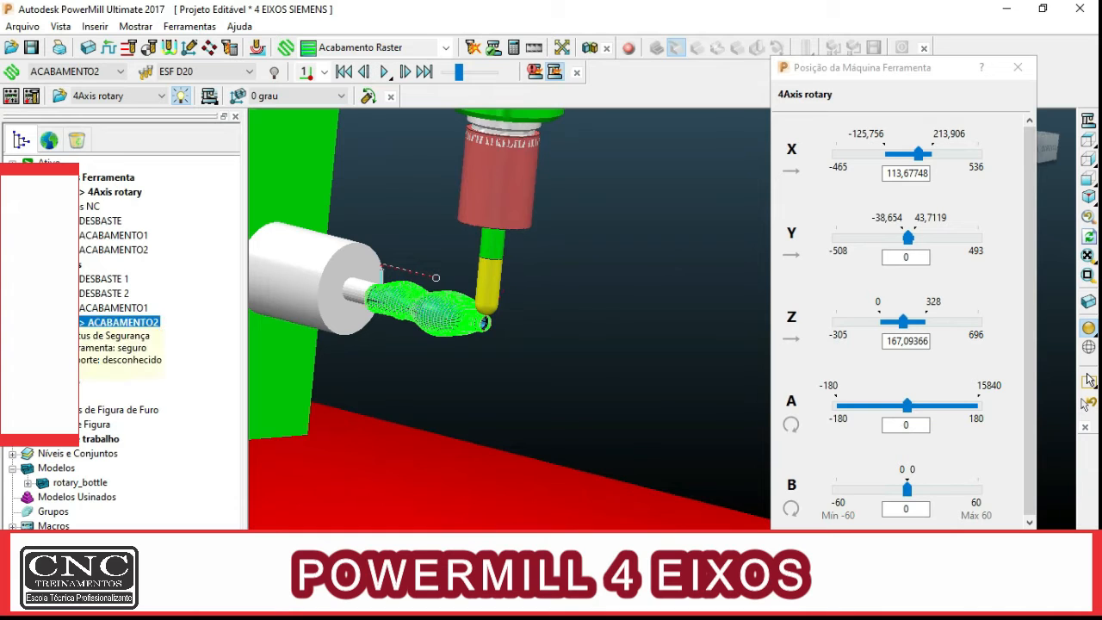
click(64, 307)
click(64, 322)
right_click(75, 322)
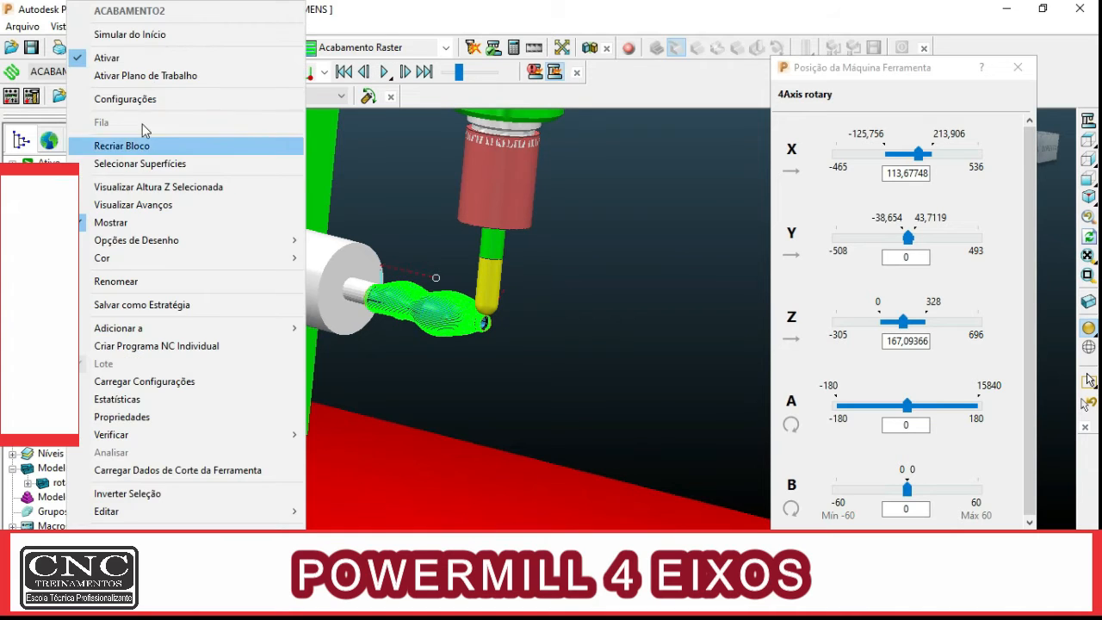
click(177, 34)
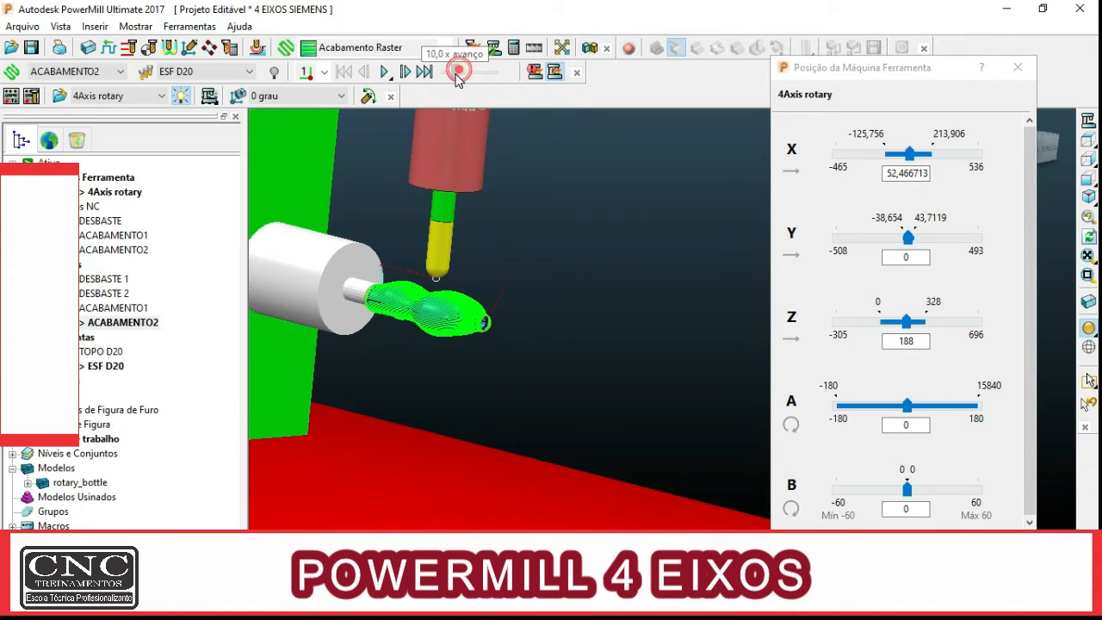
click(385, 73)
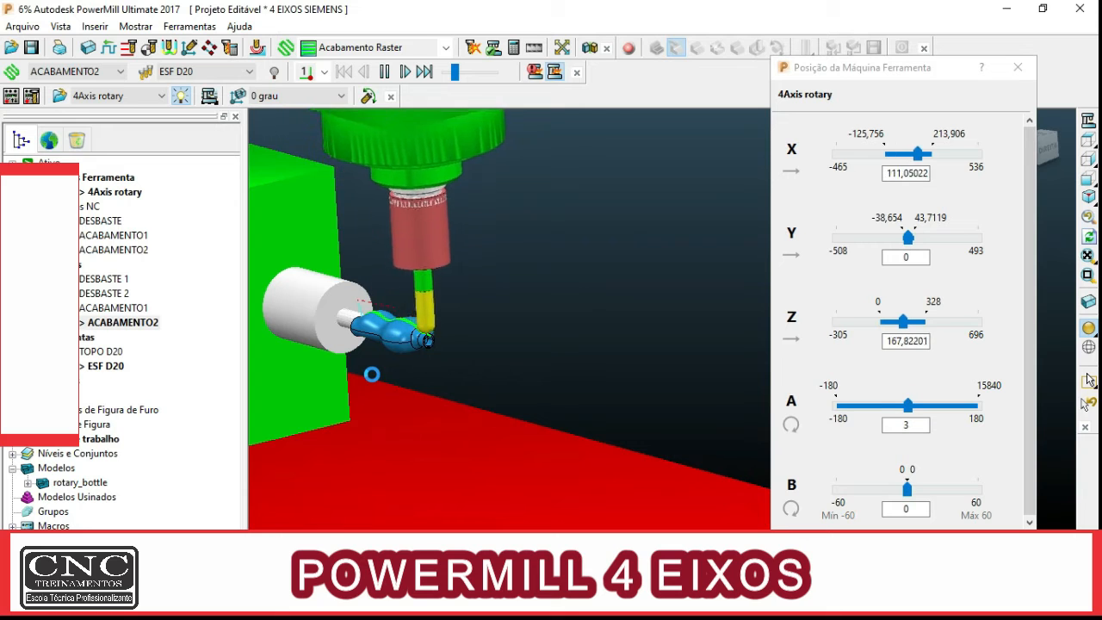
- Follow the tool along the rotating bottle to the end of ACABAMENTO2 and inspect the finished toolpath up close
scroll(414, 339, up, 2)
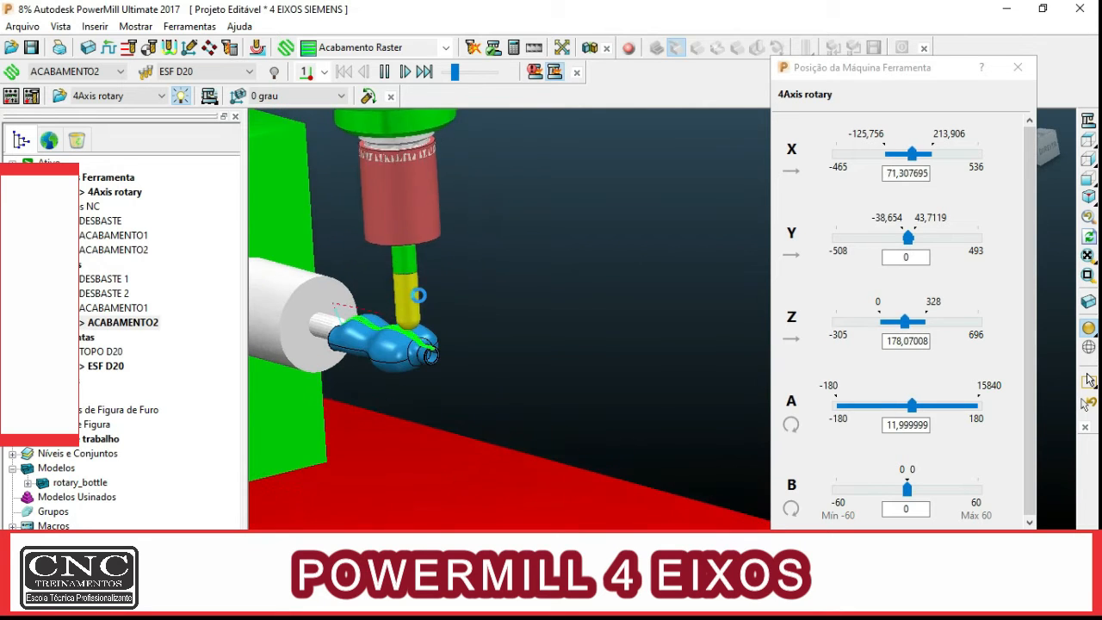
scroll(370, 343, up, 3)
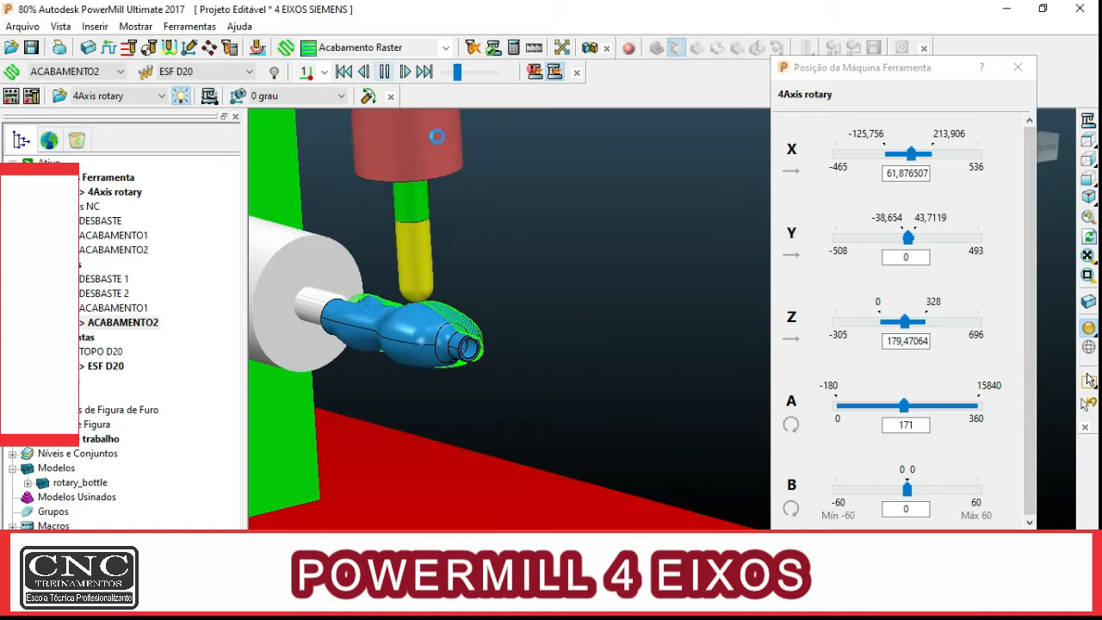
scroll(483, 240, down, 2)
scroll(483, 241, down, 2)
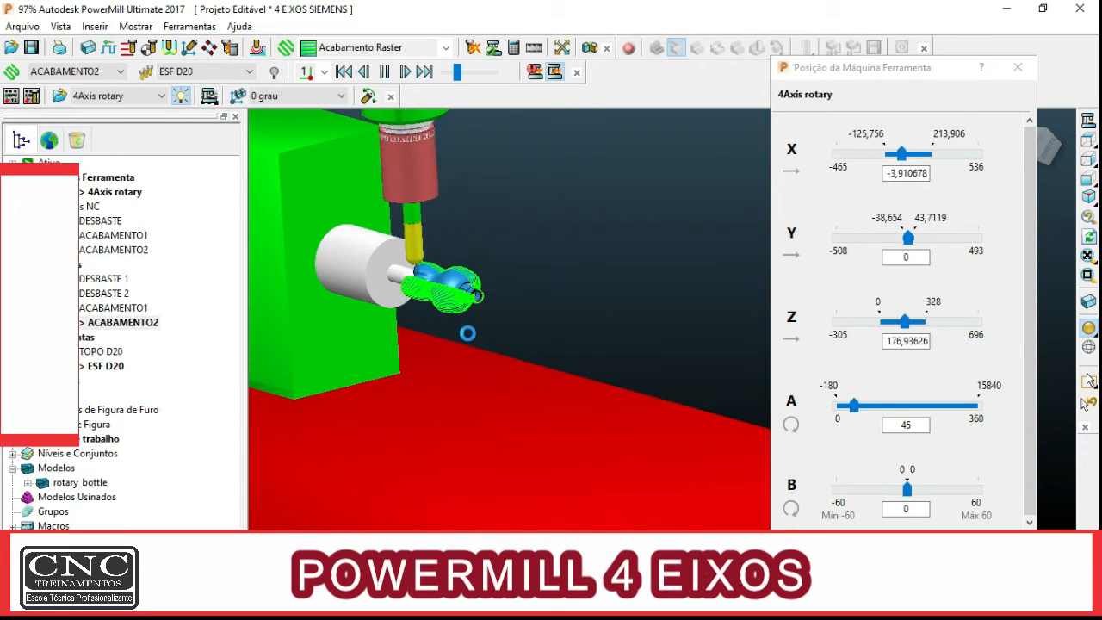
scroll(436, 299, up, 3)
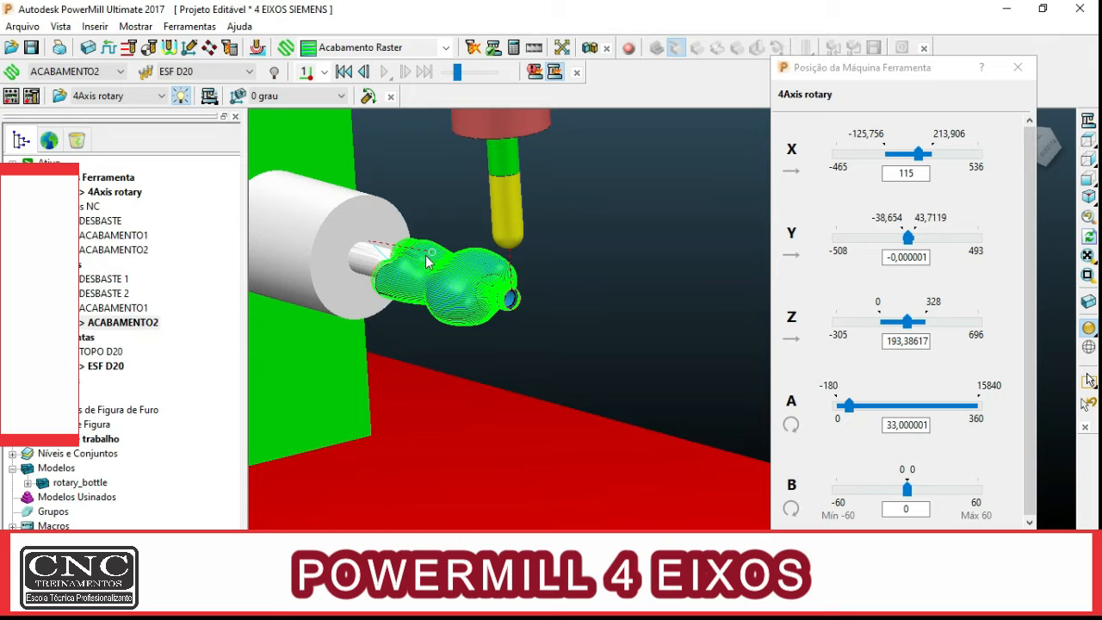
scroll(426, 262, down, 3)
scroll(427, 276, up, 4)
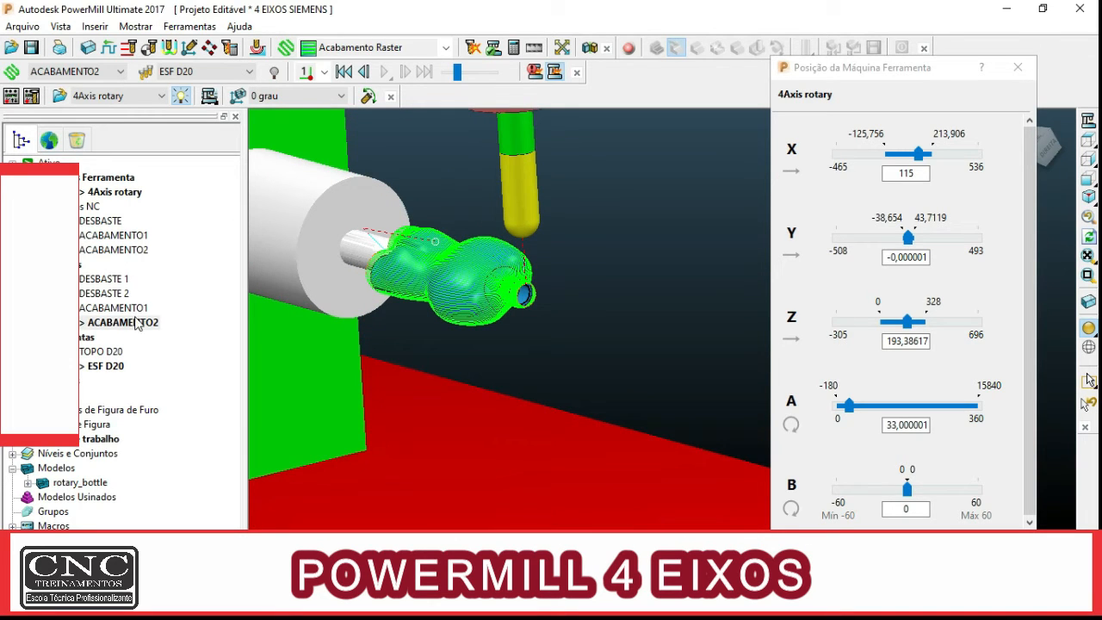
- Create an individual NC program from the DESBASTE 1 toolpath and write it to file
right_click(121, 279)
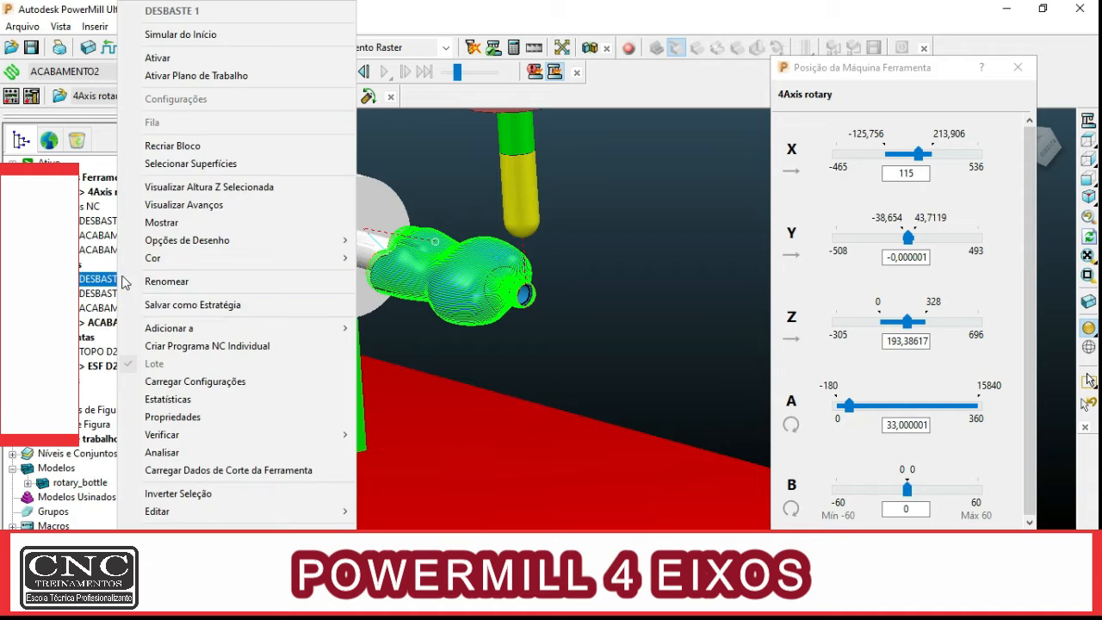
click(285, 346)
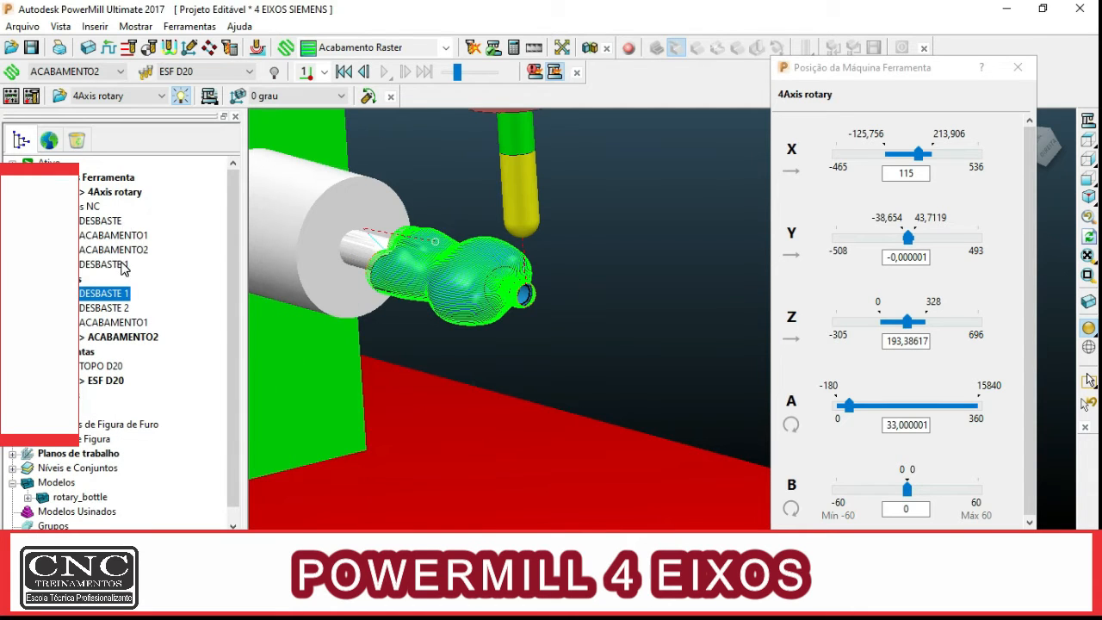
right_click(122, 266)
click(212, 168)
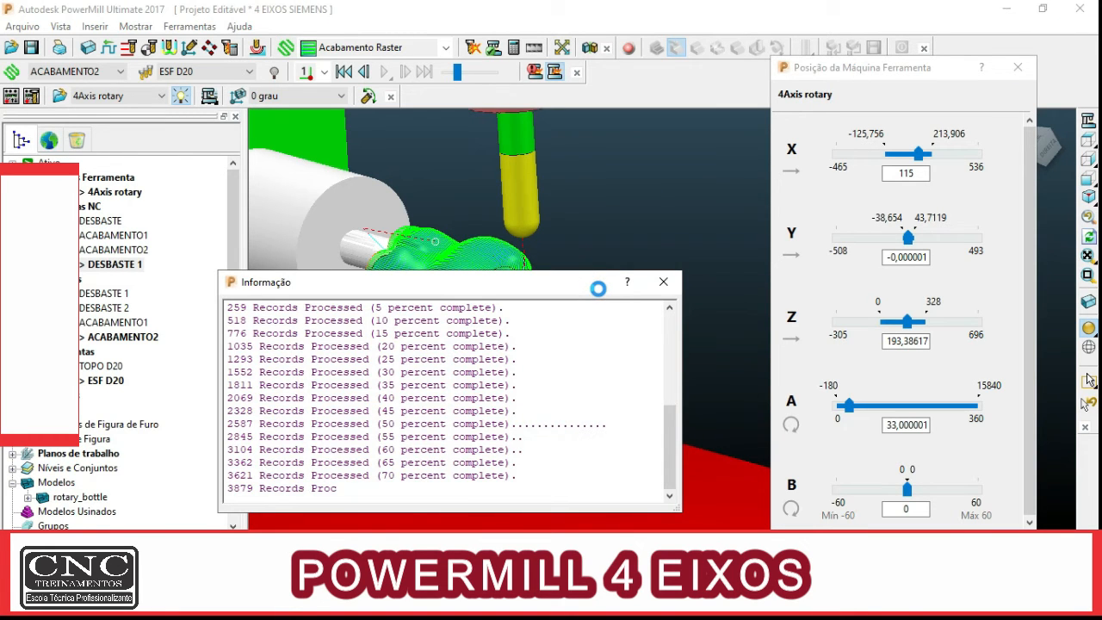
drag(598, 287, 659, 153)
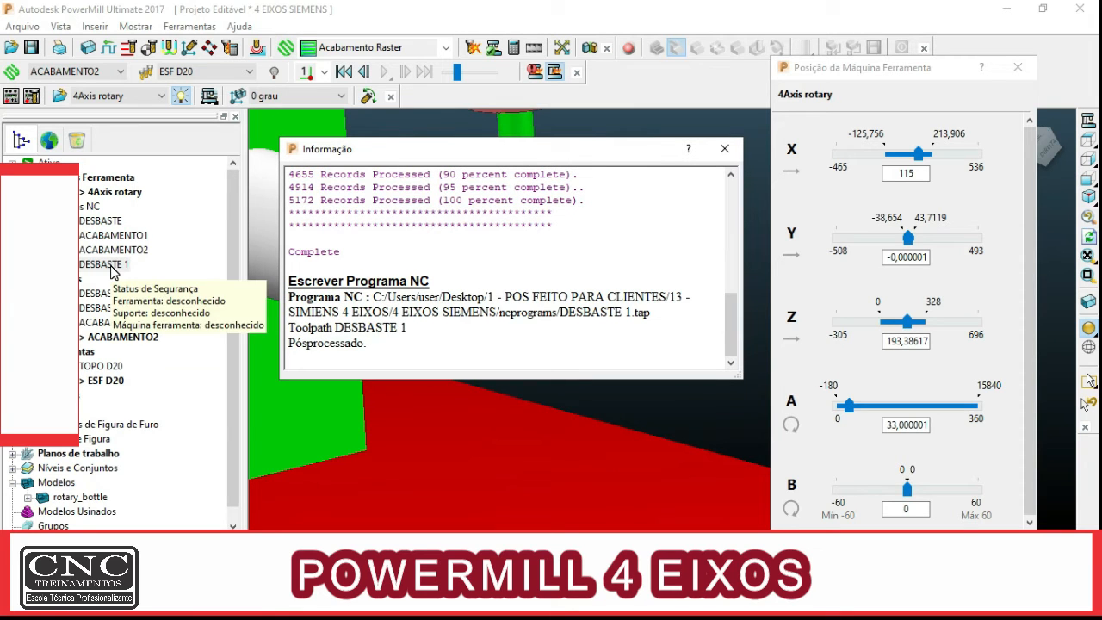
- Try to create an individual NC program from the ACABAMENTO1 toolpath
click(128, 323)
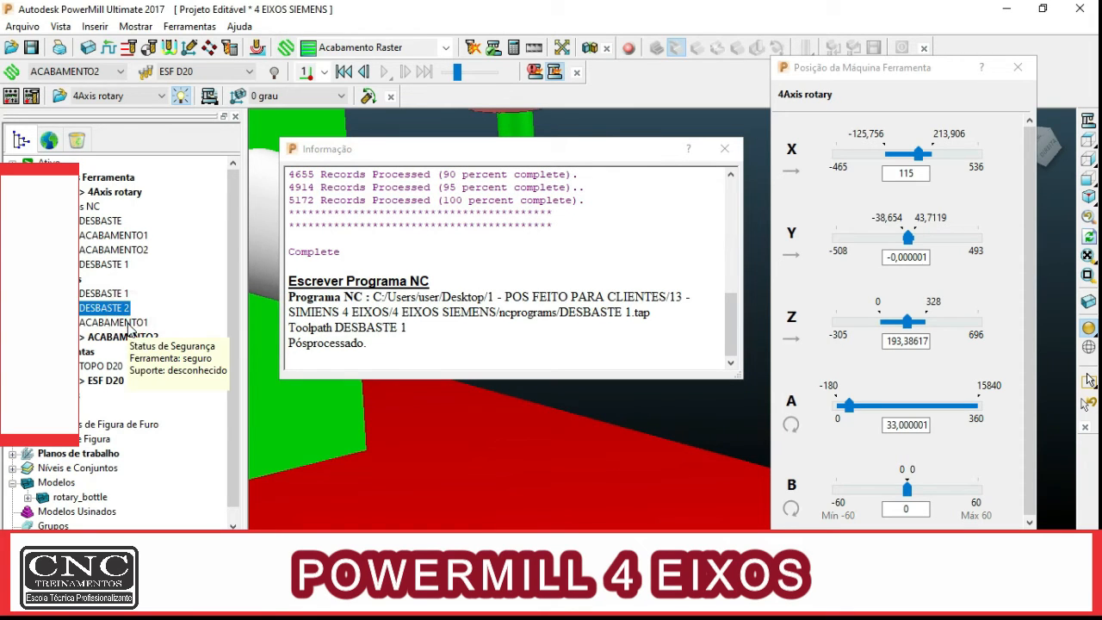
right_click(129, 324)
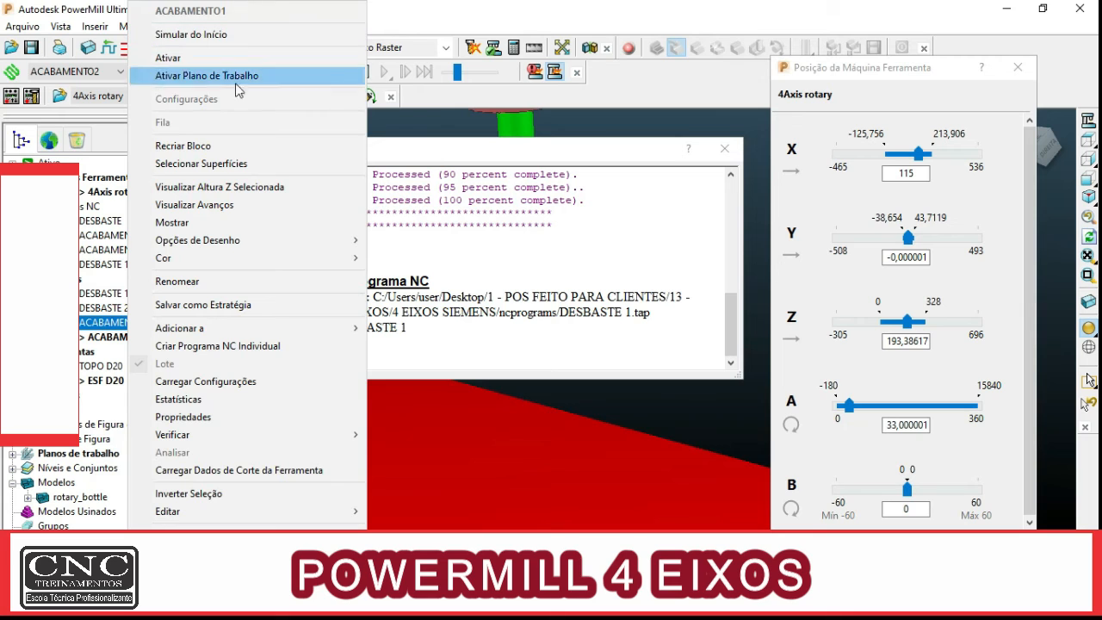
click(231, 345)
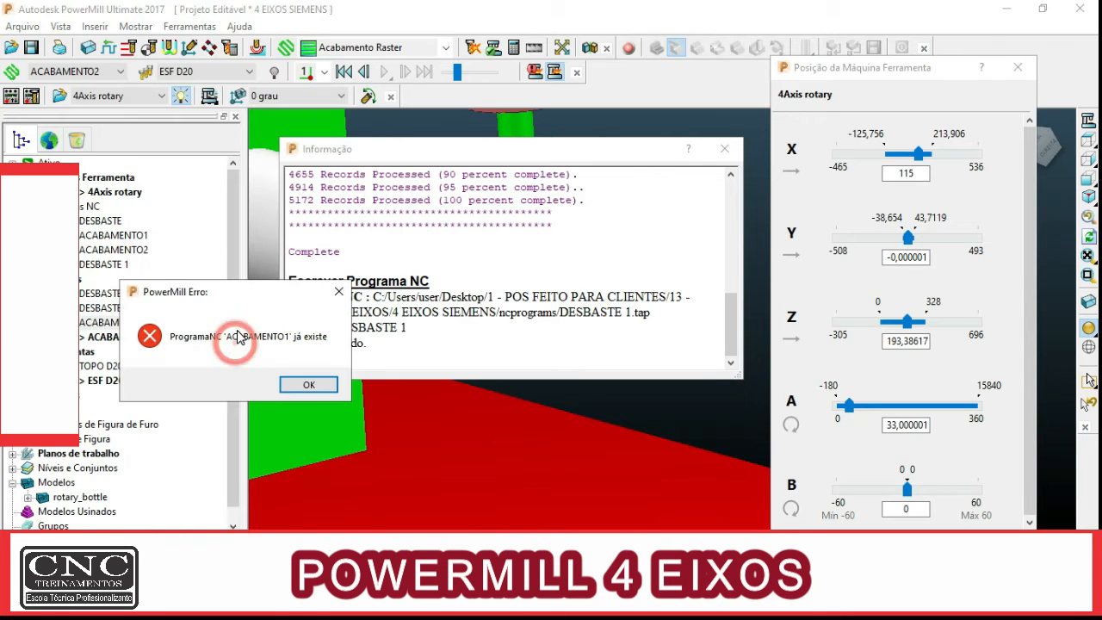
click(297, 385)
- Rename the ACABAMENTO1 toolpath as ACABAMENTO3 and the ACABAMENTO2 toolpath as ACABAMENTO4
click(141, 342)
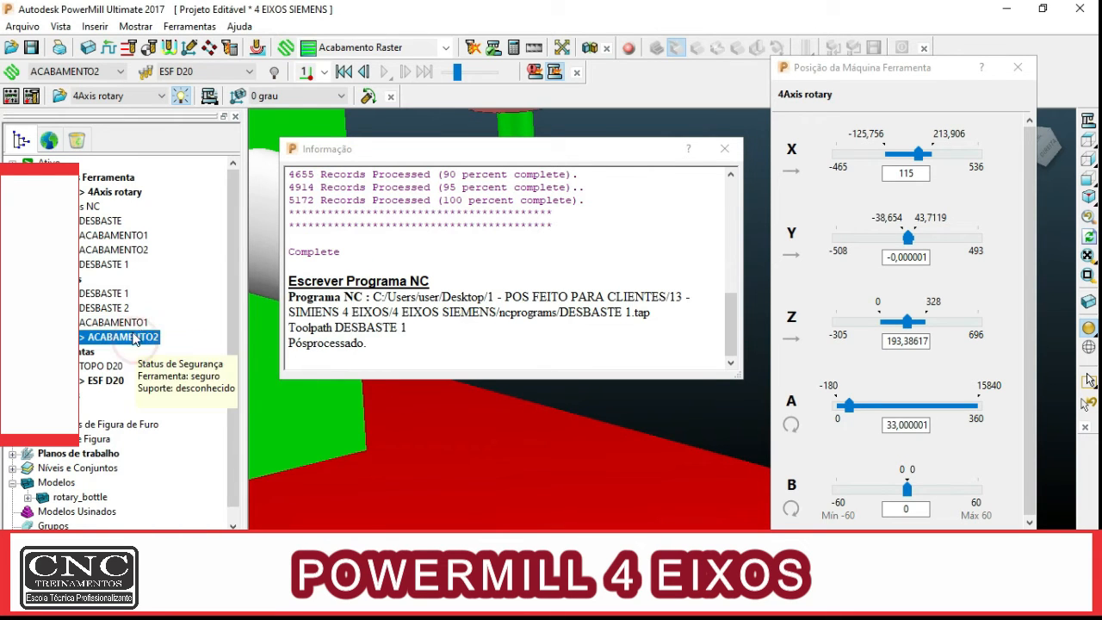
click(147, 321)
click(148, 322)
click(150, 322)
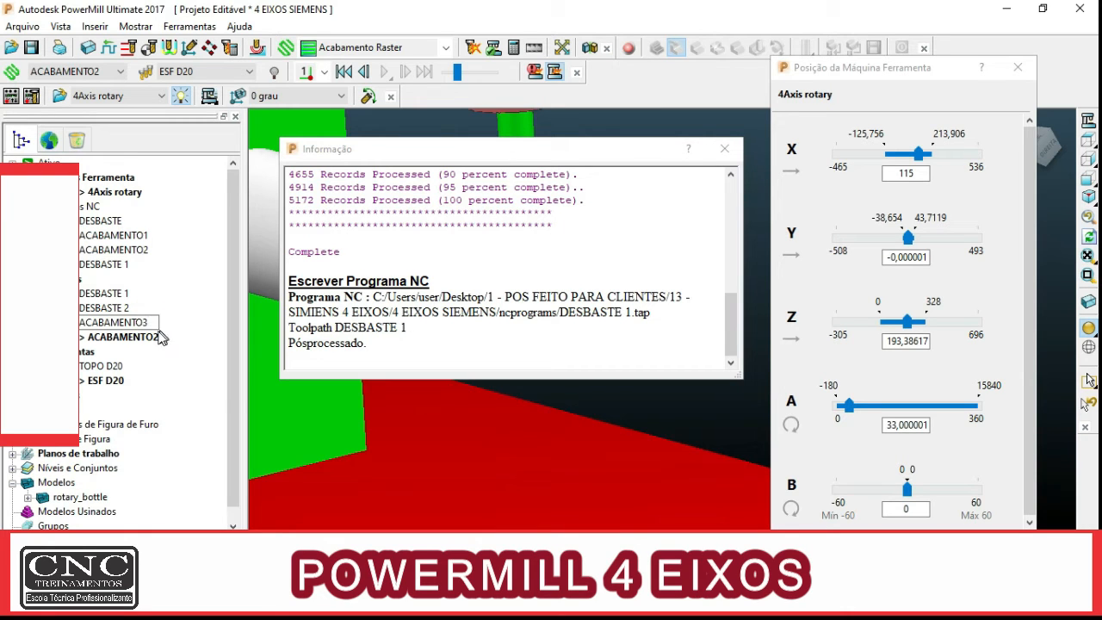
click(160, 337)
click(158, 337)
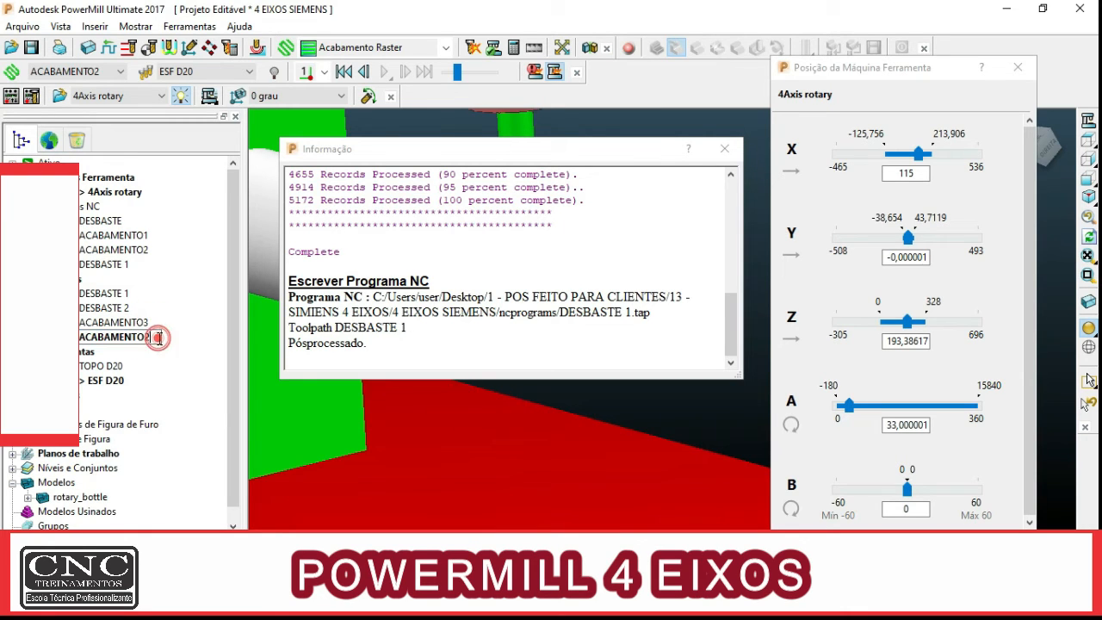
text(4)
- Create an individual NC program from the ACABAMENTO3 toolpath and write it to file
click(120, 322)
right_click(126, 322)
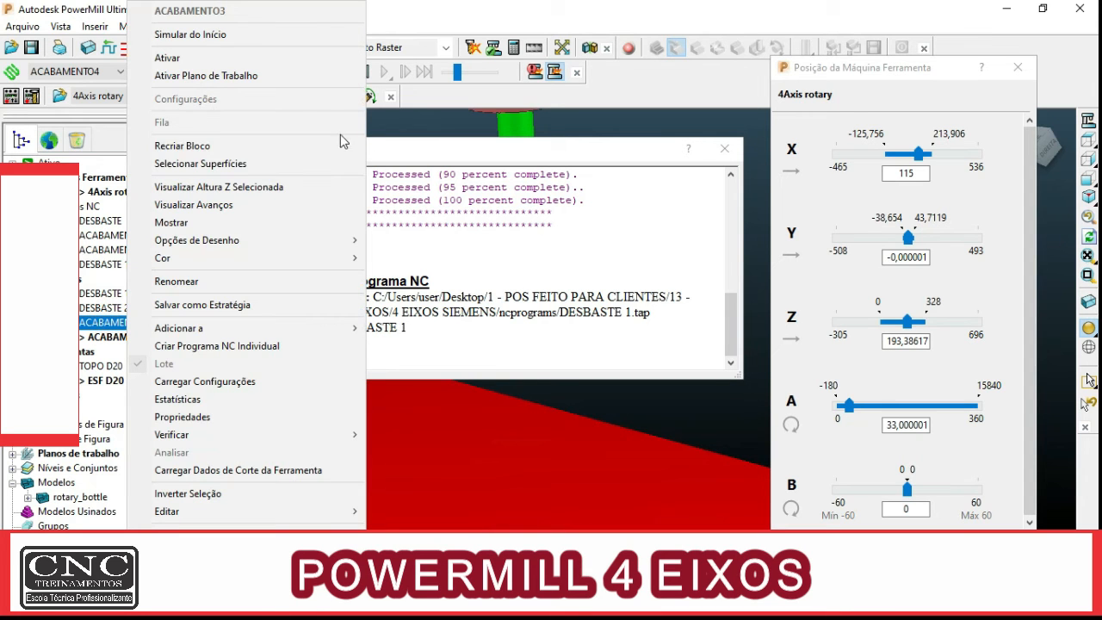
click(291, 345)
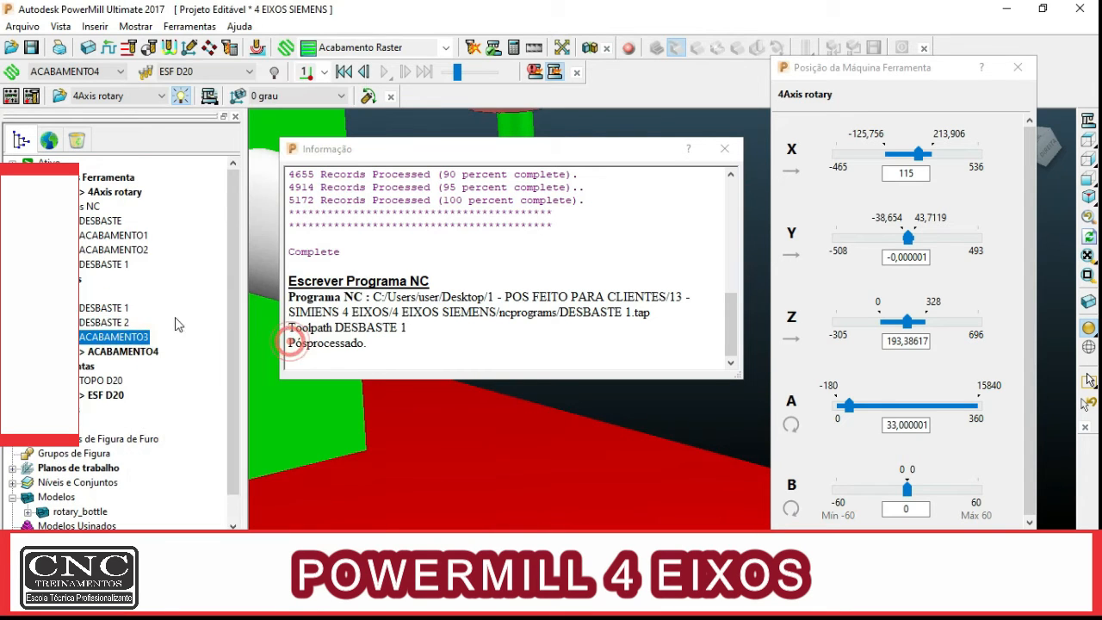
right_click(135, 280)
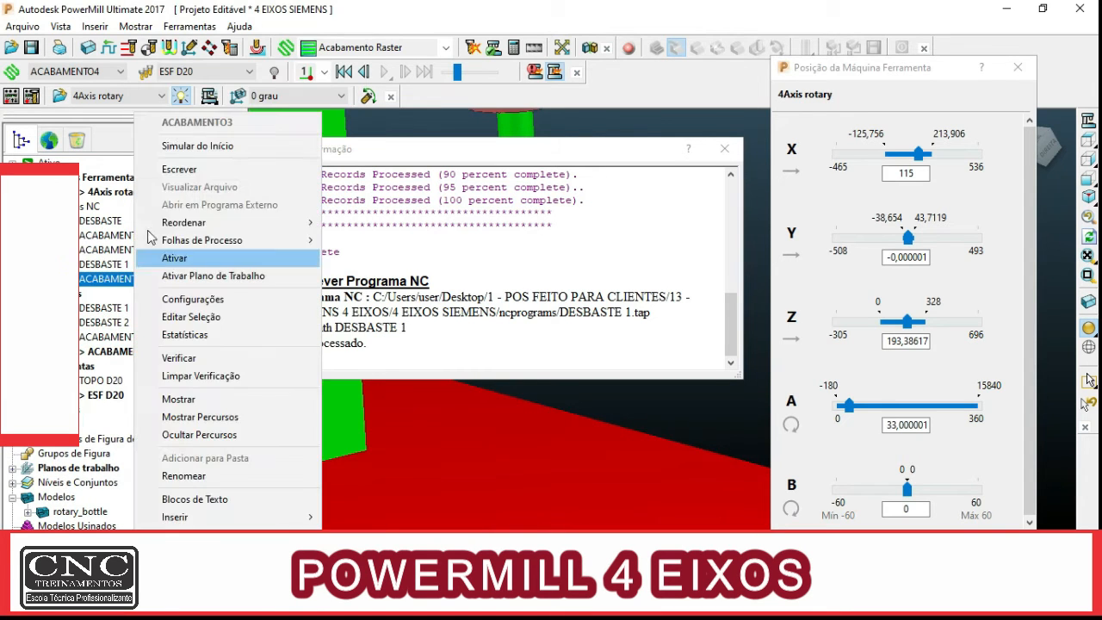
click(215, 169)
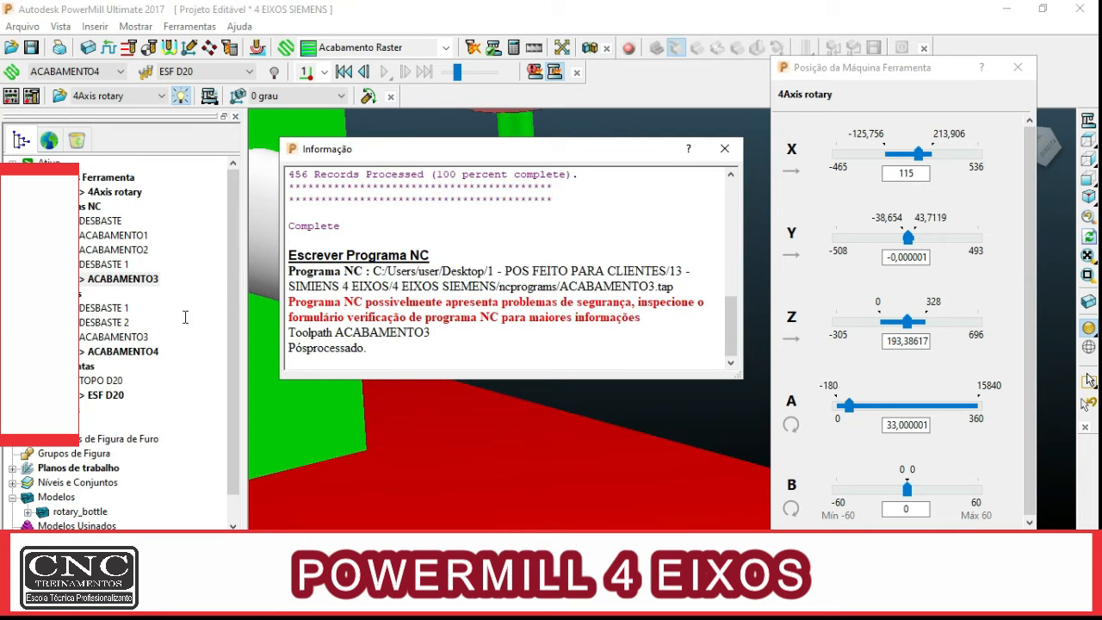
- Create an individual NC program from the ACABAMENTO4 toolpath, write it to file, and close the information window
right_click(159, 353)
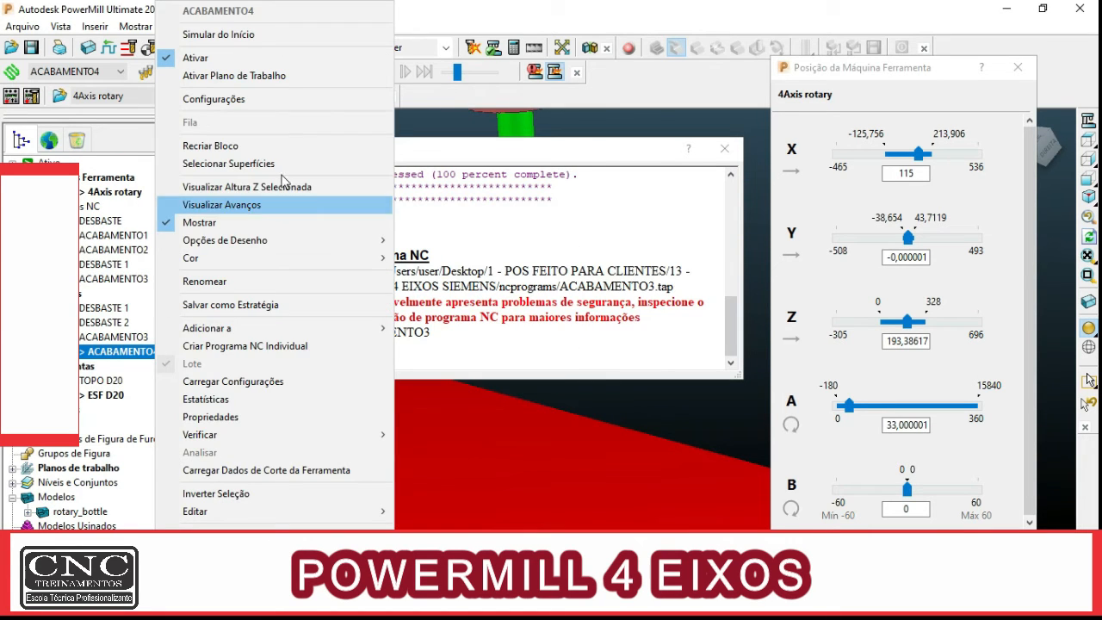
click(313, 346)
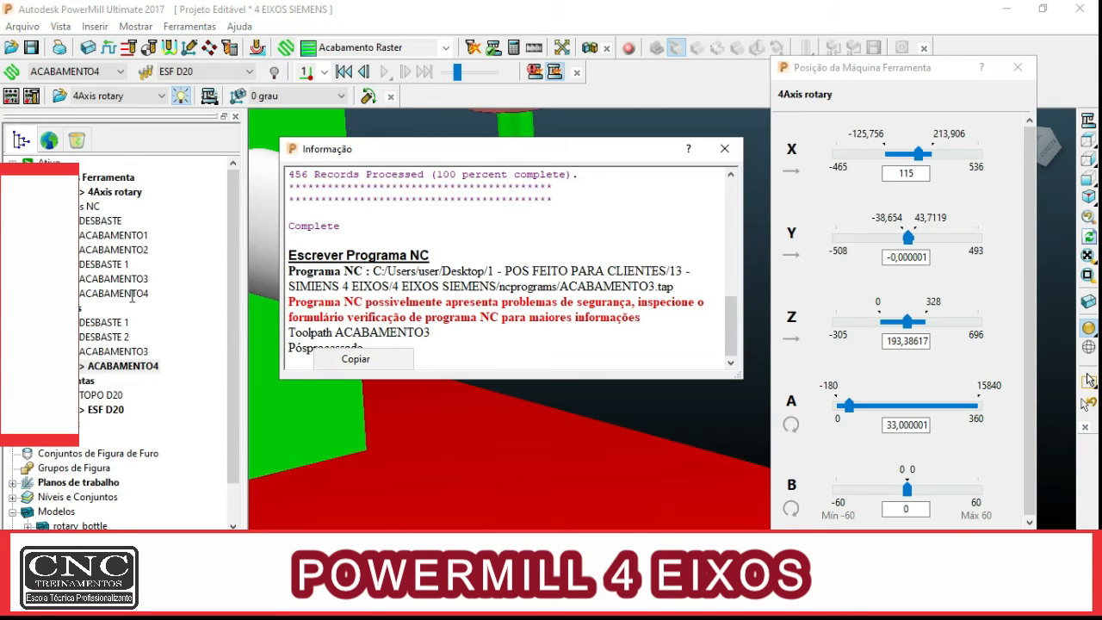
click(159, 280)
click(145, 297)
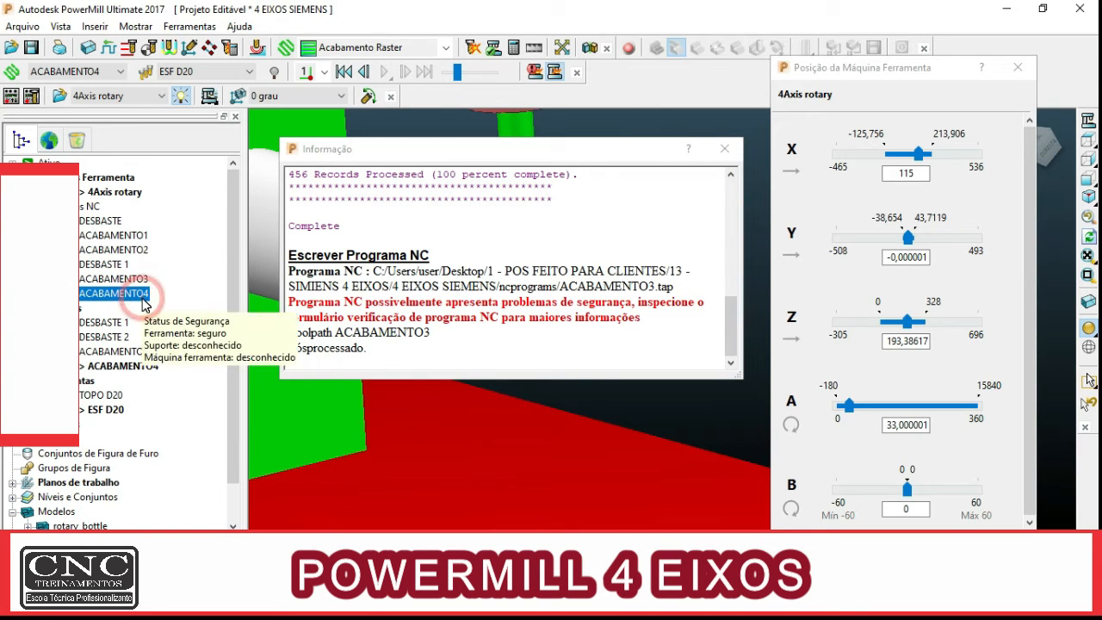
right_click(143, 299)
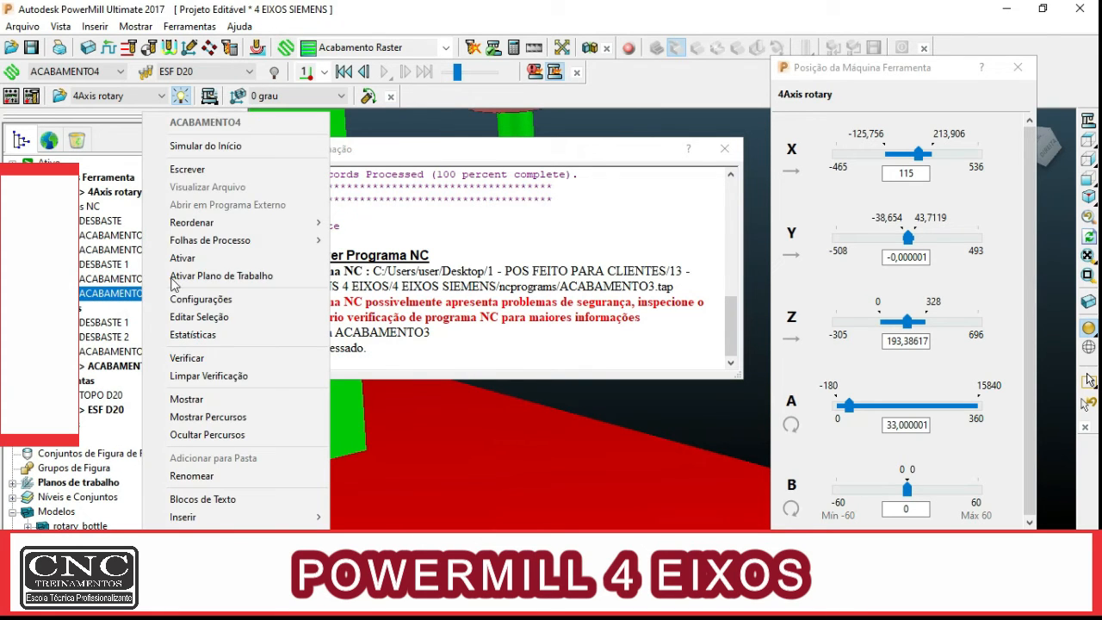
click(250, 169)
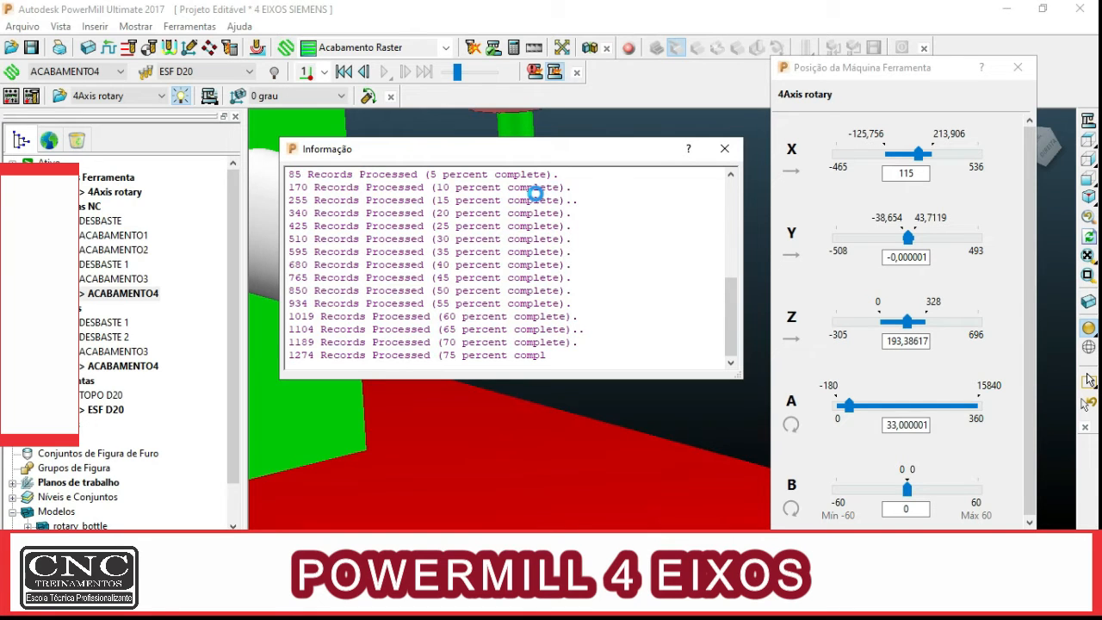
click(724, 149)
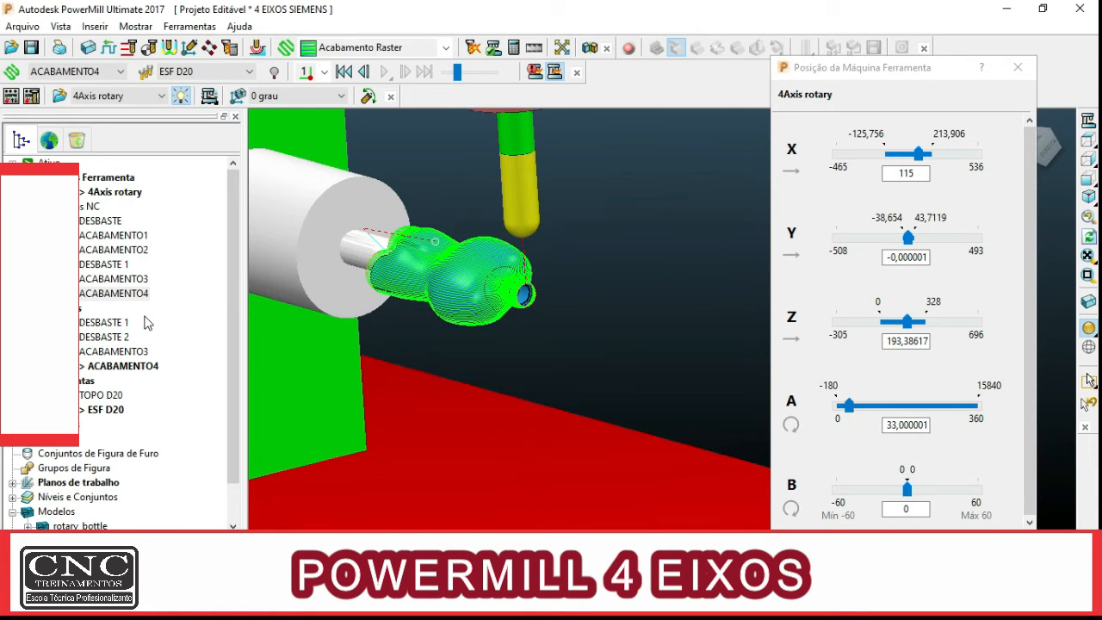
- Open the written ACABAMENTO3 NC program in Notepad and widen its window to fit the long comment line
right_click(135, 279)
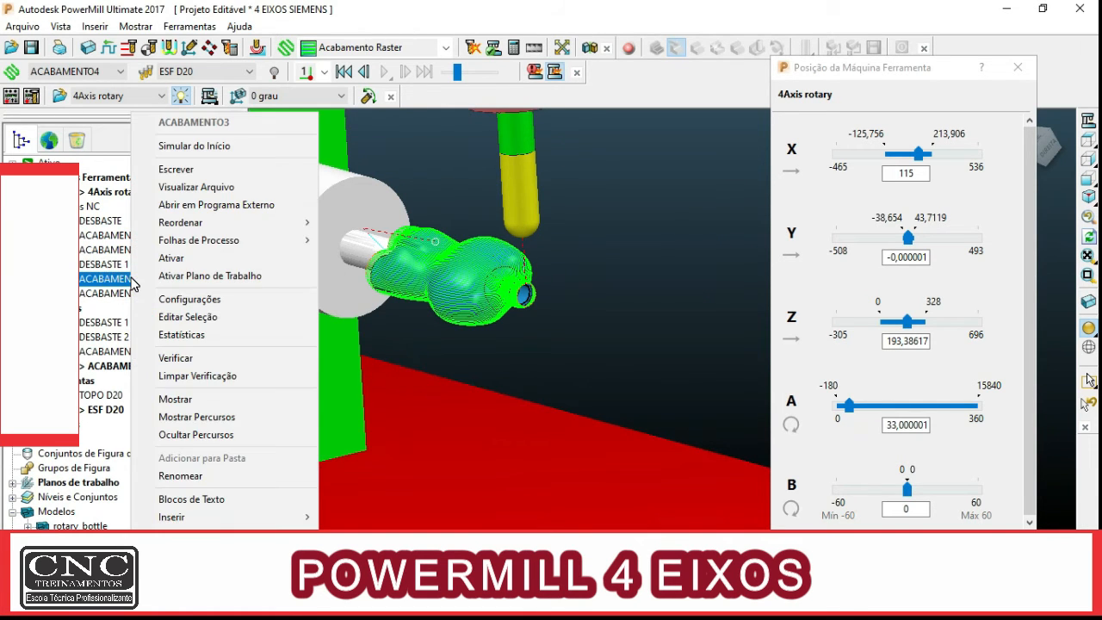
click(259, 205)
drag(448, 120, 493, 85)
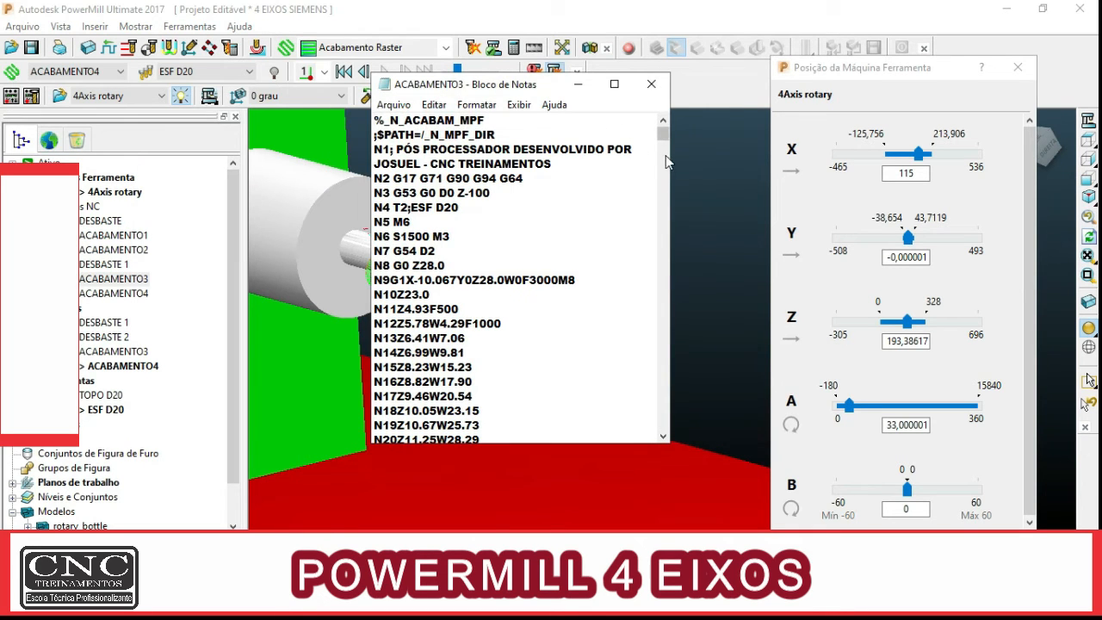
drag(669, 156, 952, 156)
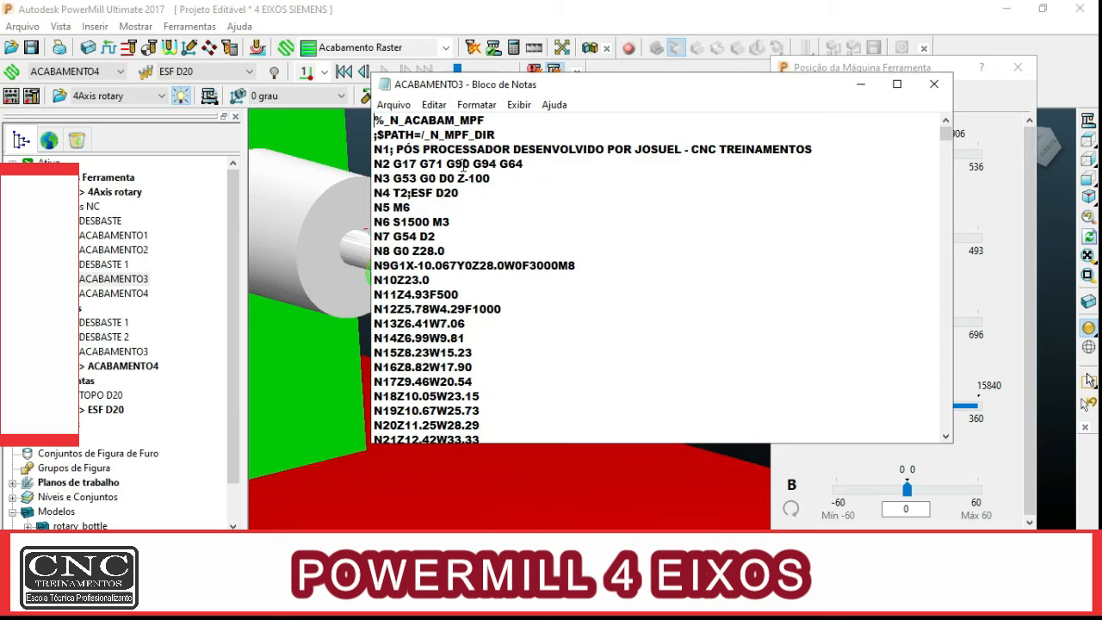
- Highlight the header lines %_N_ACABAM_MPF and ;$PATH=/_N_MPF_DIR of the ACABAMENTO3 program for review
drag(378, 127, 386, 154)
click(389, 150)
drag(383, 124, 358, 120)
click(467, 165)
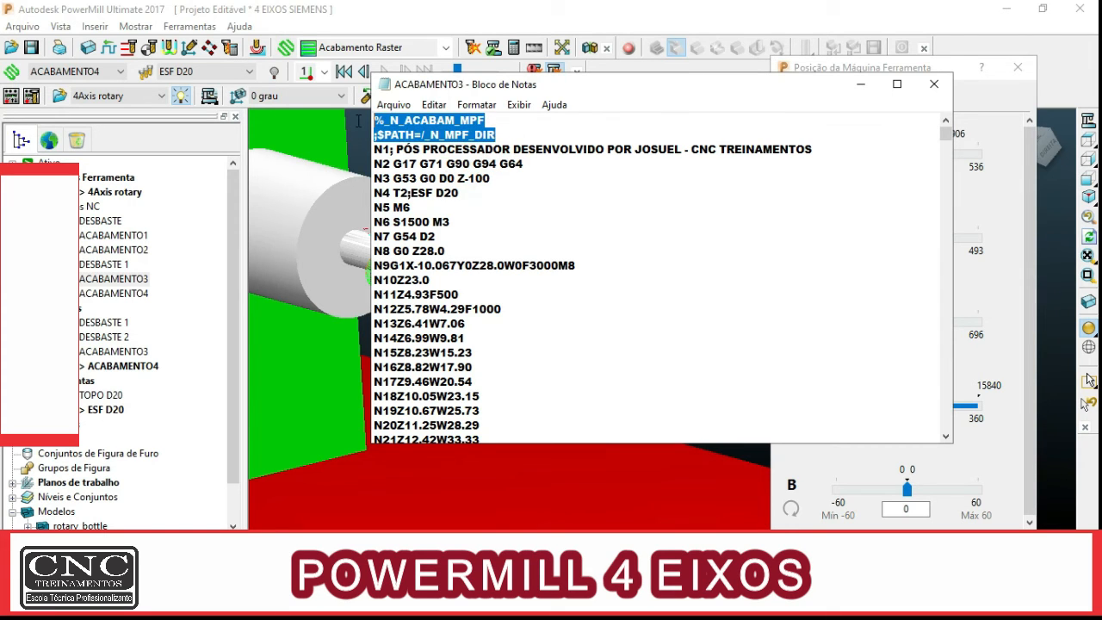
click(417, 135)
drag(377, 122, 500, 132)
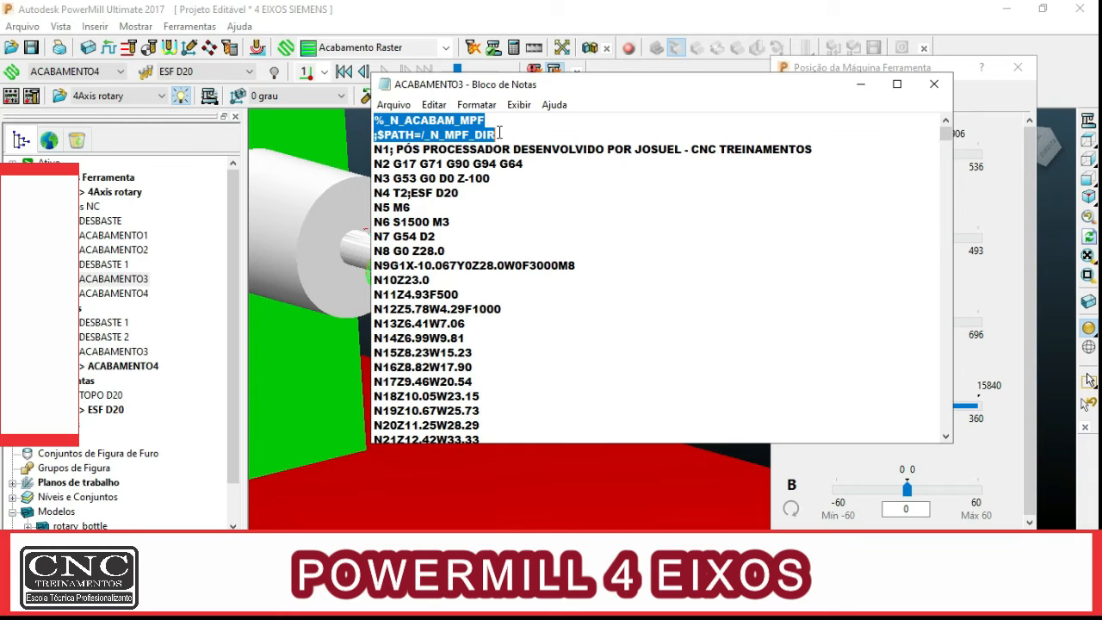
- Highlight the ACABAMENTO3 program's retract, tool-change and work-offset lines for review, from G53 G0 D0 Z-100 through G54 D2
drag(392, 178, 489, 191)
click(489, 191)
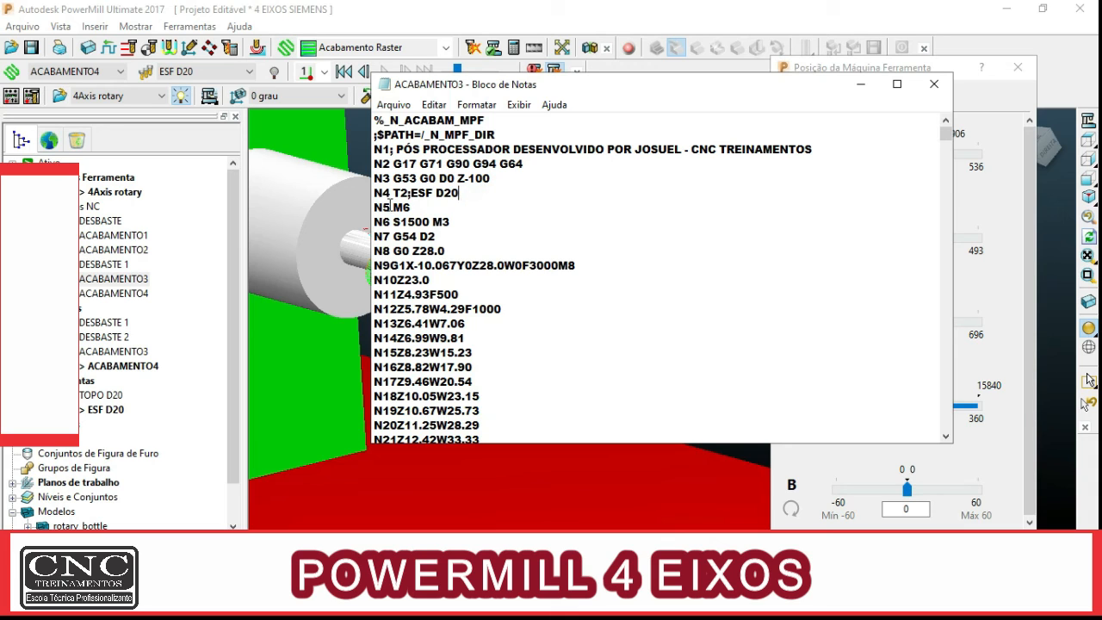
drag(392, 207, 412, 193)
click(447, 251)
drag(408, 235, 402, 236)
drag(436, 236, 410, 236)
- Highlight the first cutting moves containing rotary W values in the ACABAMENTO3 program, and close the file
drag(503, 265, 521, 265)
drag(430, 308, 580, 230)
click(934, 83)
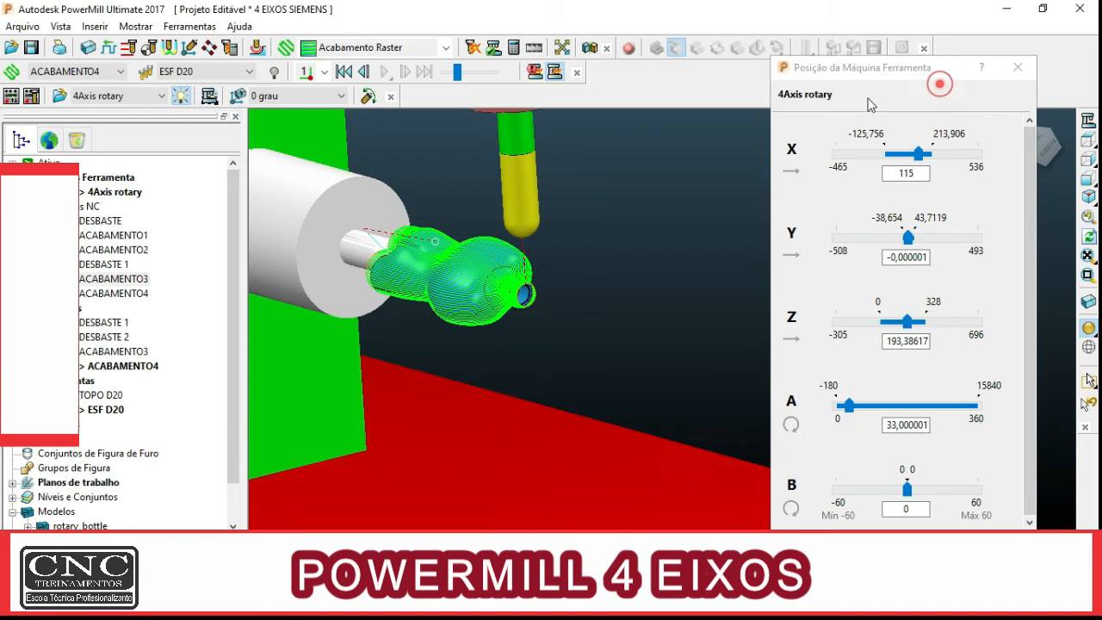
- Open the written ACABAMENTO4 NC program in Notepad
right_click(127, 366)
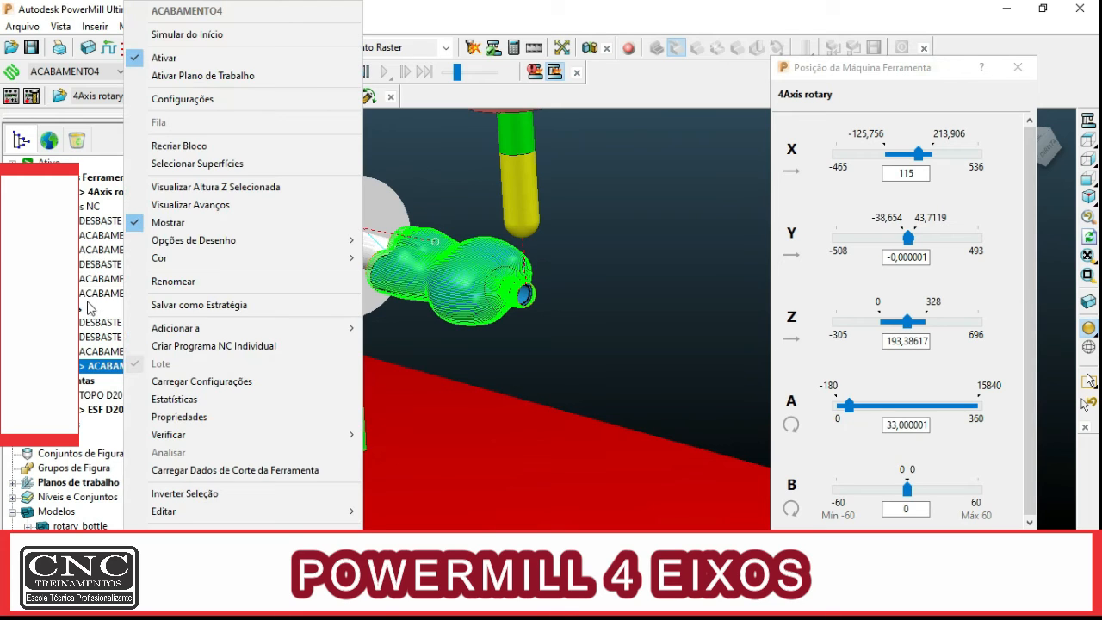
right_click(96, 294)
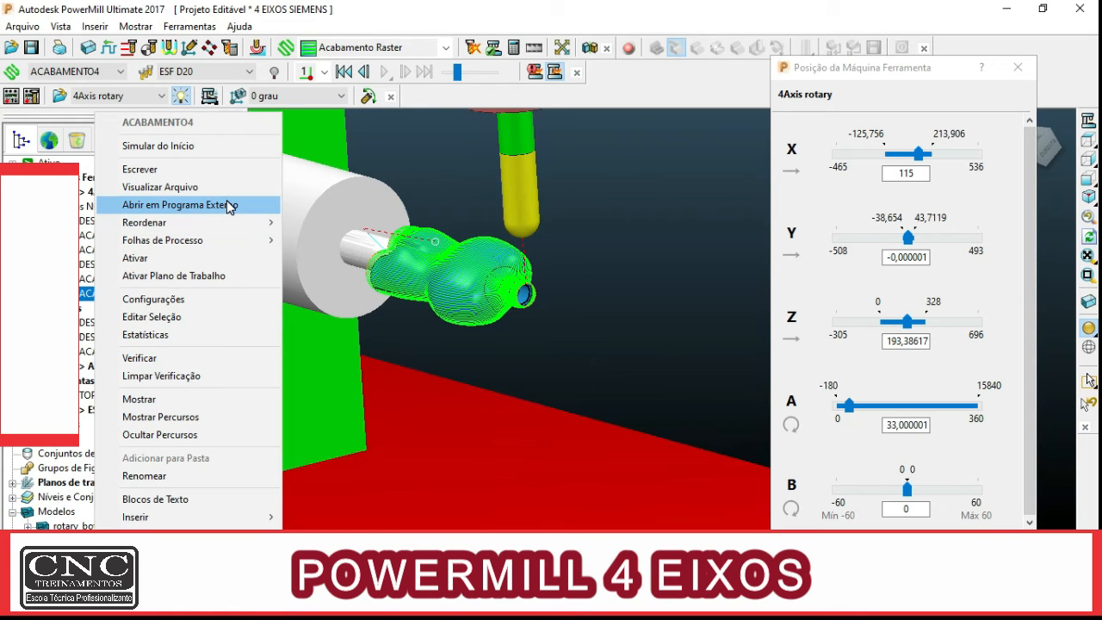
click(229, 207)
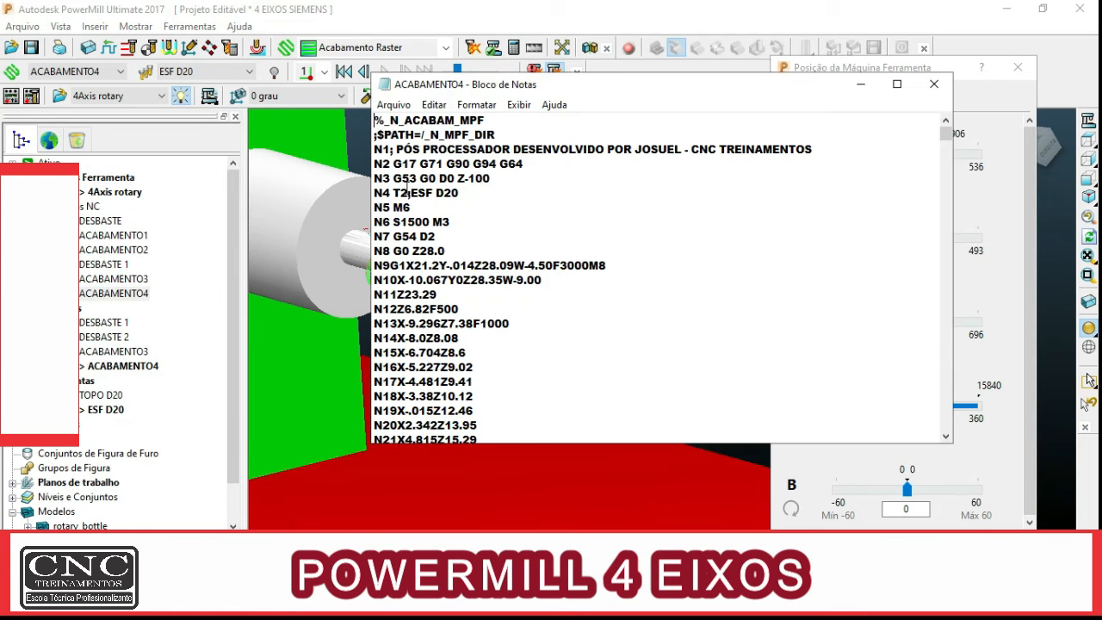
- Highlight the ACABAMENTO4 cutting moves from block N9 onward and examine the rotary indexing move W21.00 at block N619
scroll(463, 207, down, 1)
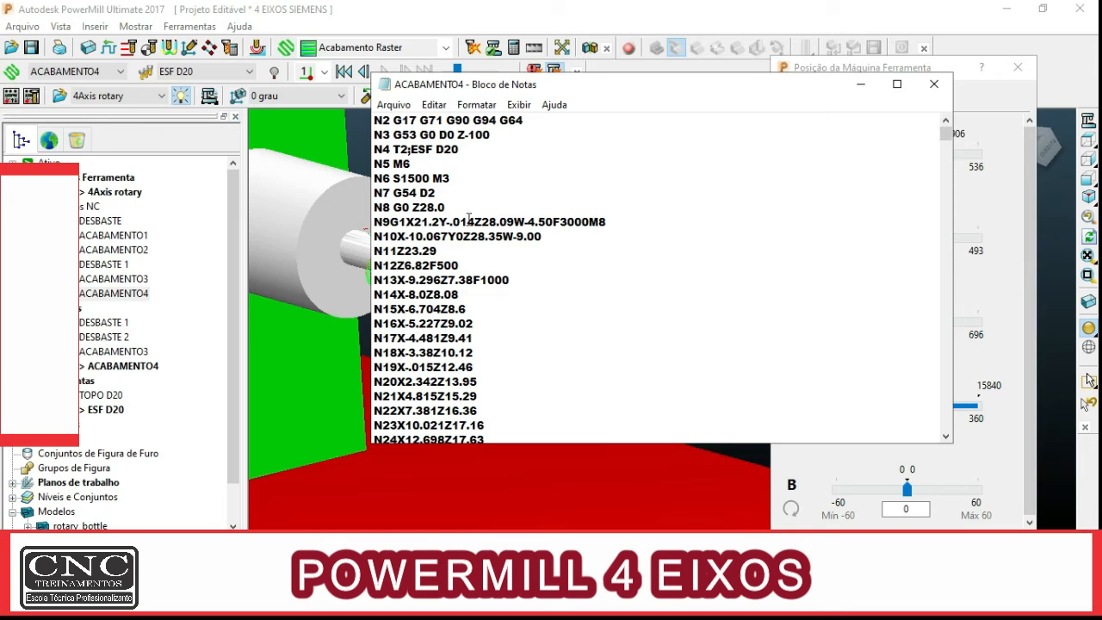
drag(502, 222, 509, 329)
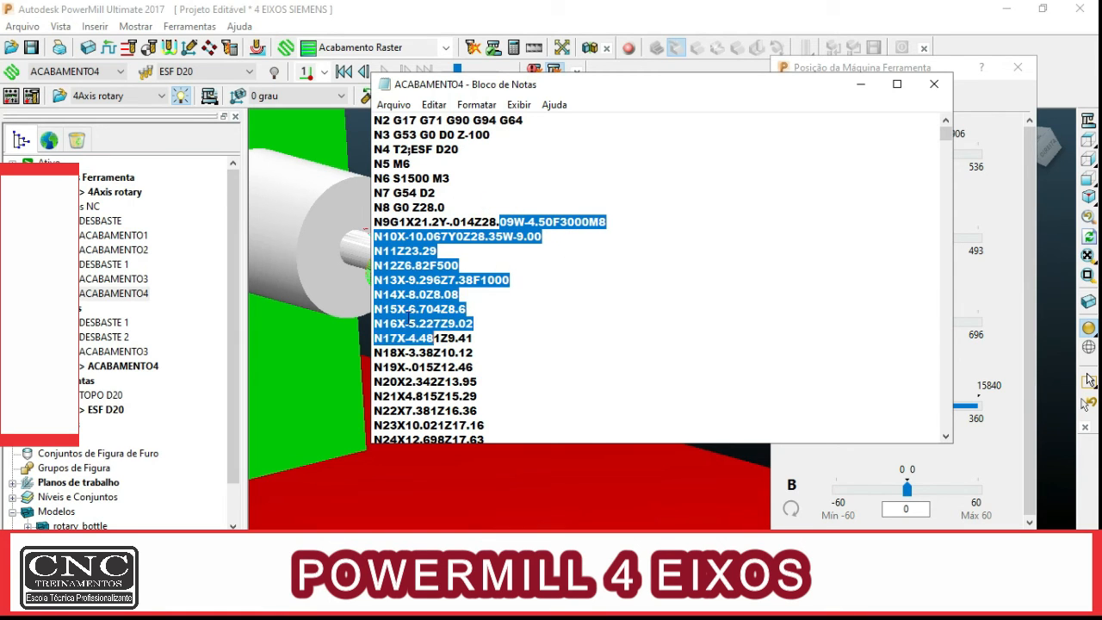
drag(434, 337, 504, 437)
scroll(466, 370, down, 5)
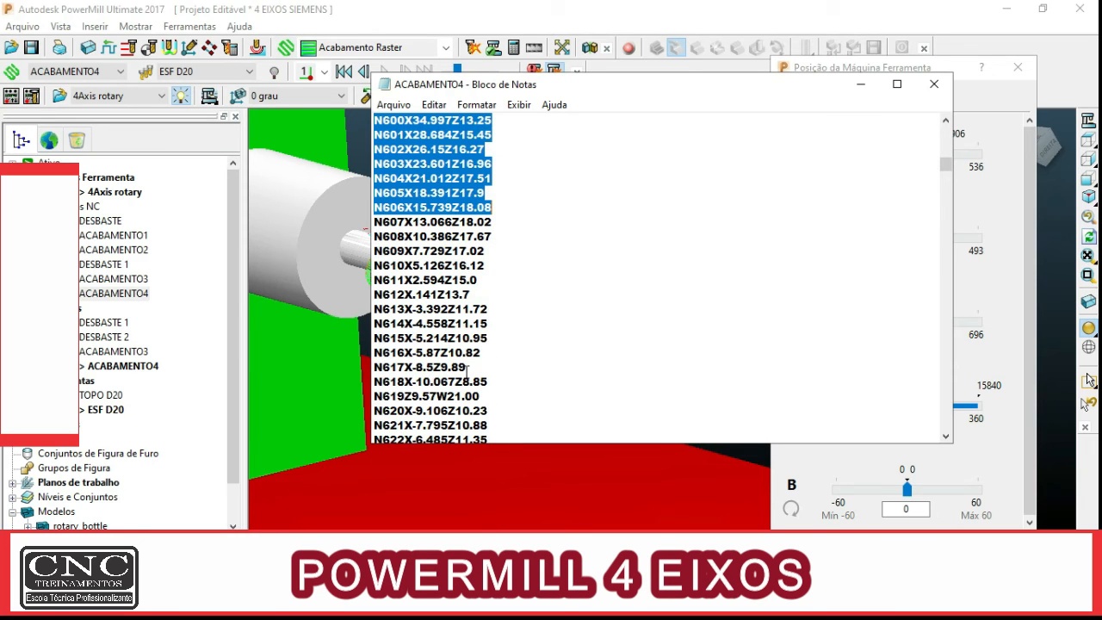
drag(439, 396, 408, 250)
- Return to the beginning of the ACABAMENTO4 program and narrow the Notepad window to just fit the long comment line
scroll(520, 191, up, 8)
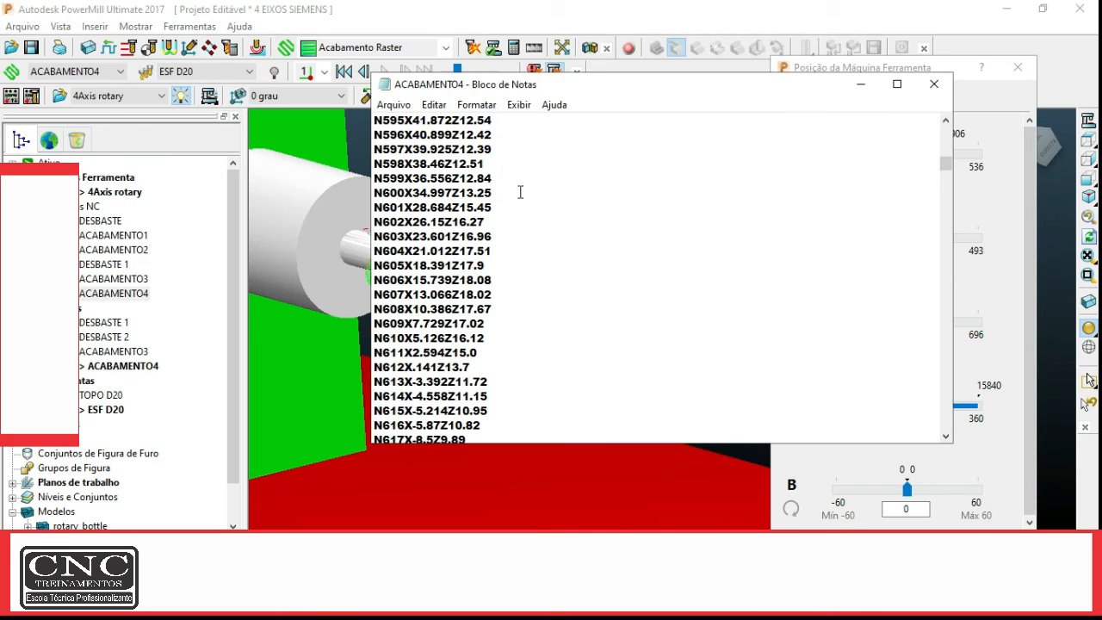
drag(948, 160, 943, 123)
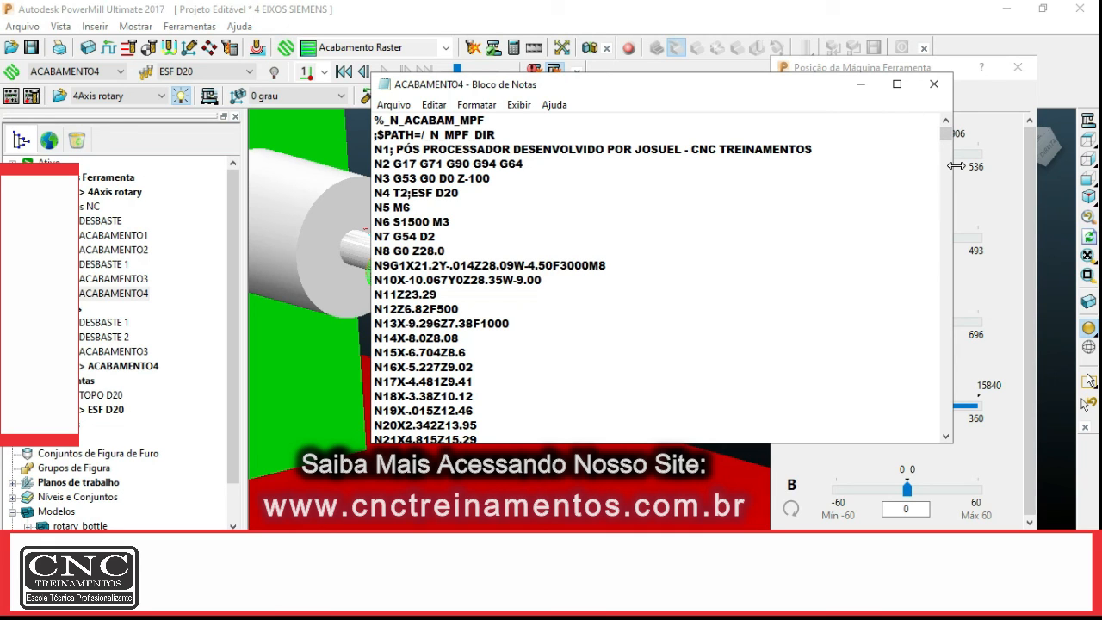
drag(956, 167, 851, 189)
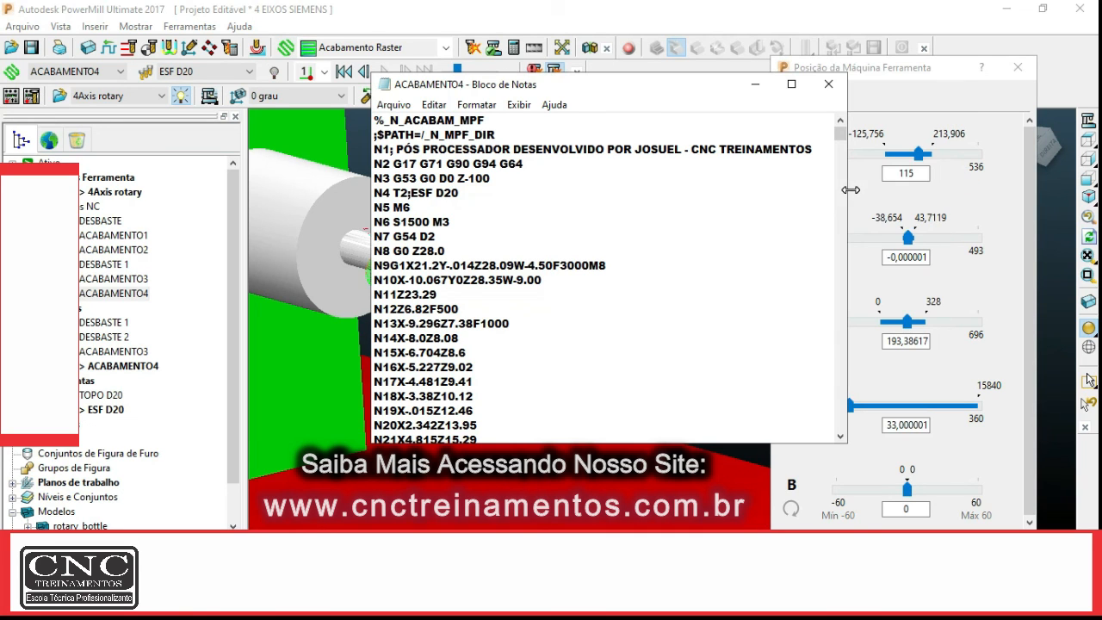